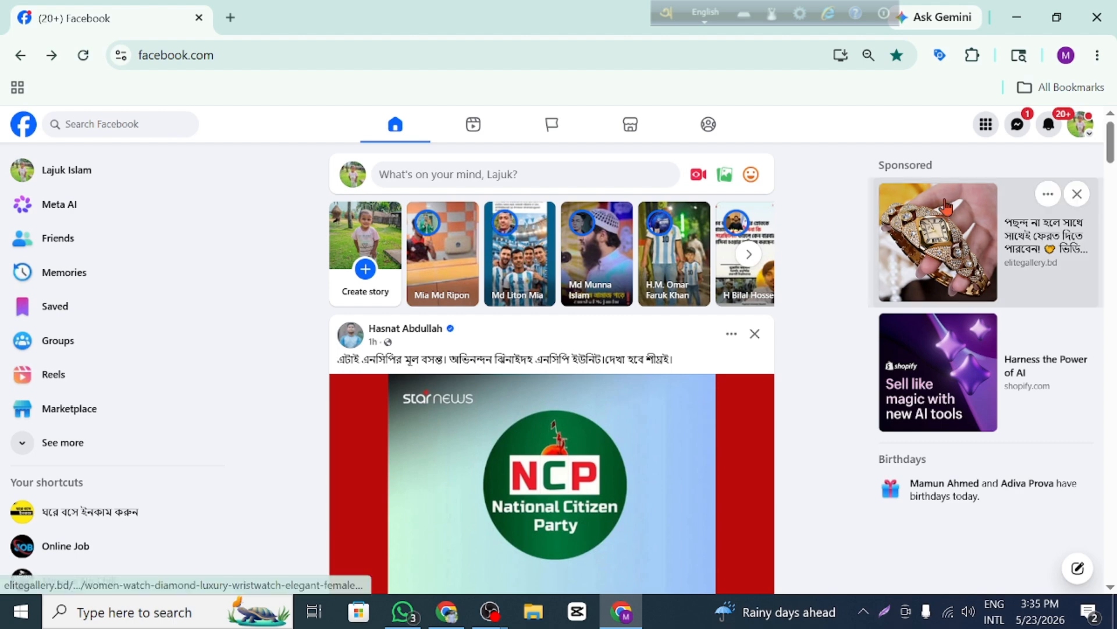
# Open Ads Manager from the Facebook home page and start creating a new campaign.
pyautogui.scroll(-6, 983, 210)
pyautogui.scroll(4, 988, 205)
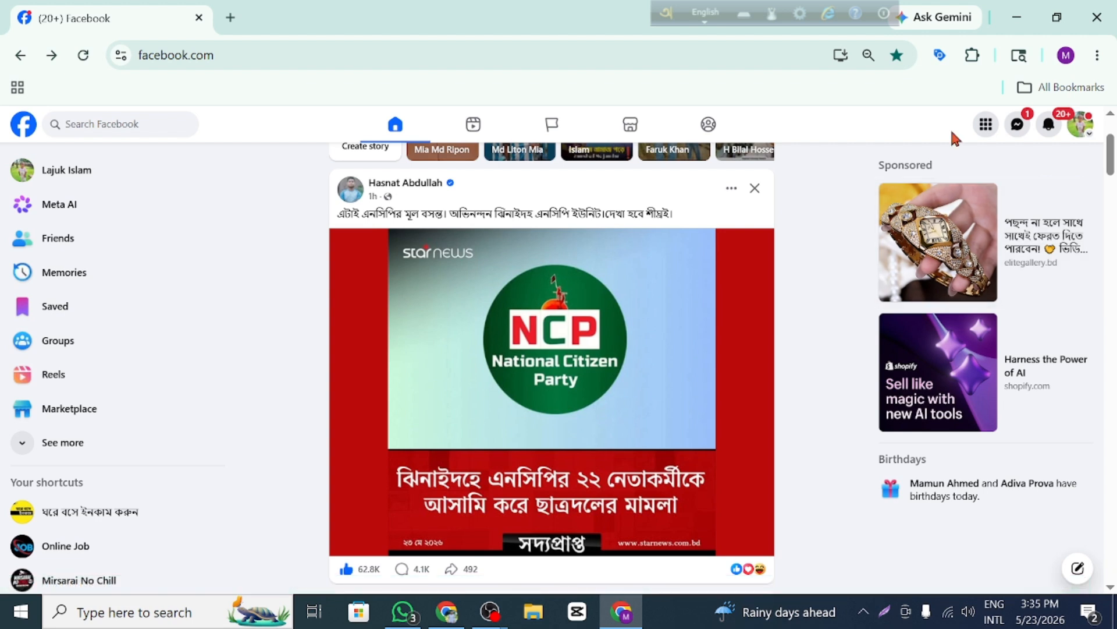
pyautogui.click(986, 125)
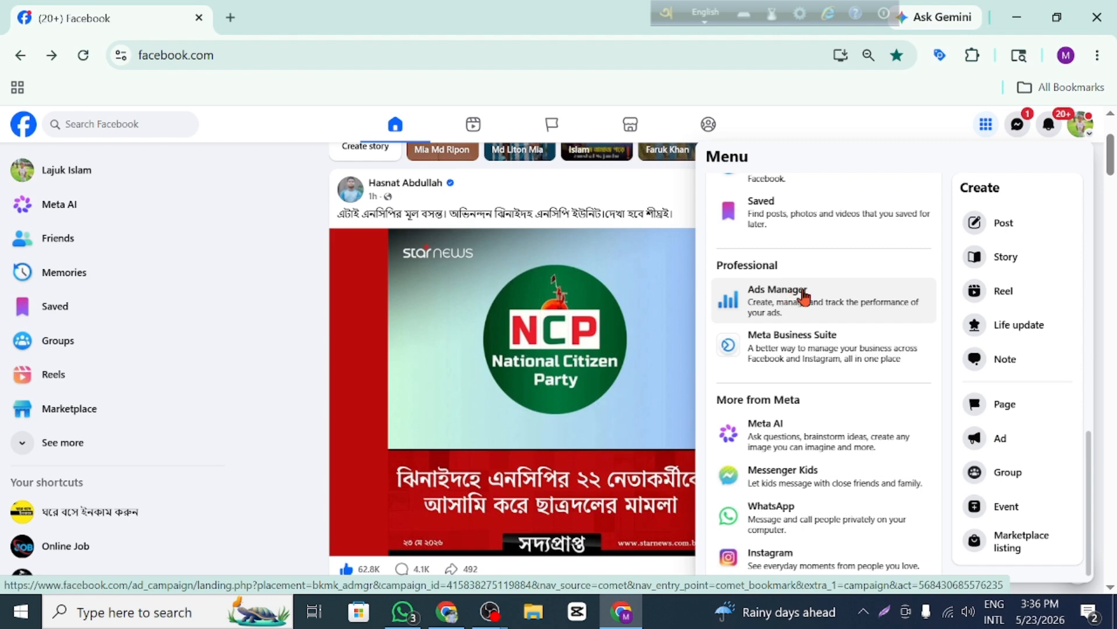
pyautogui.click(804, 296)
pyautogui.click(78, 258)
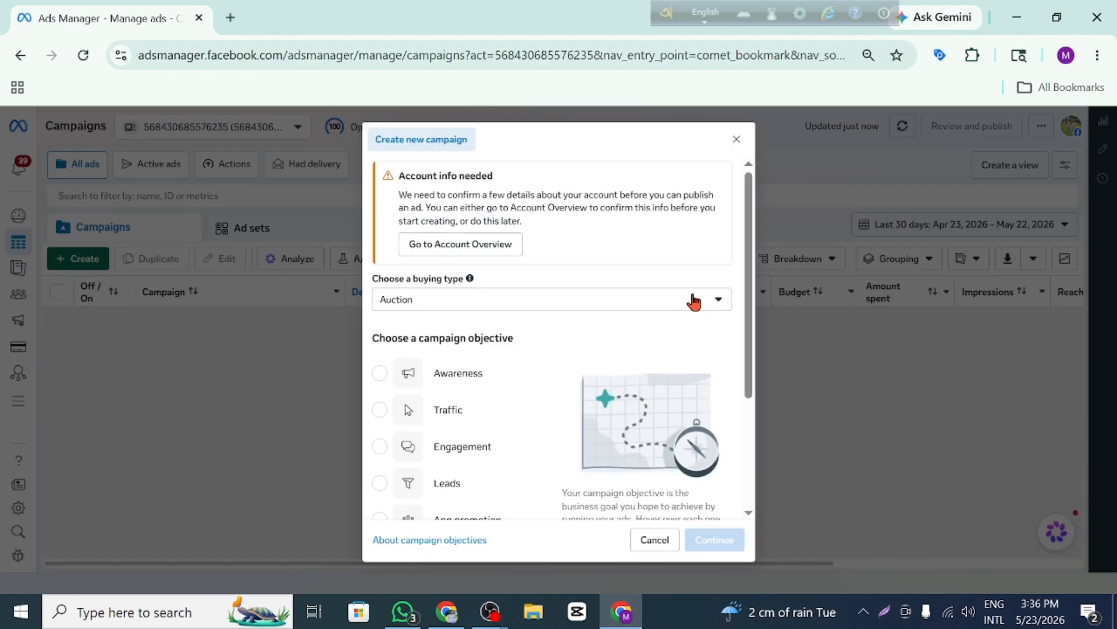
# Create a manual engagement campaign with the Auction buying type and the Engagement objective.
pyautogui.click(693, 302)
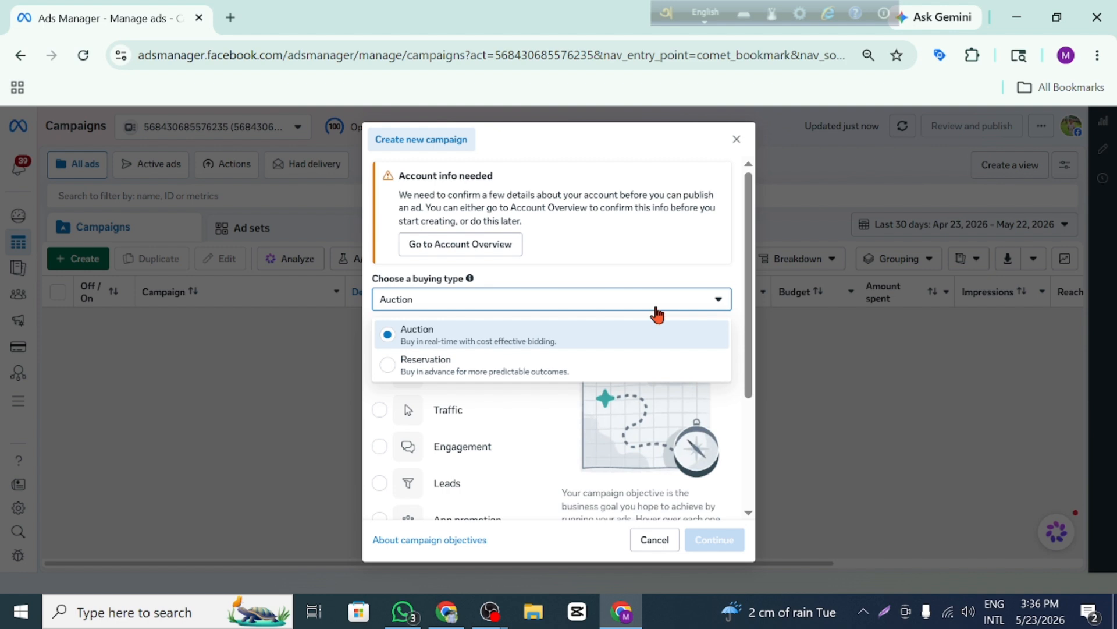
pyautogui.scroll(-3, 478, 491)
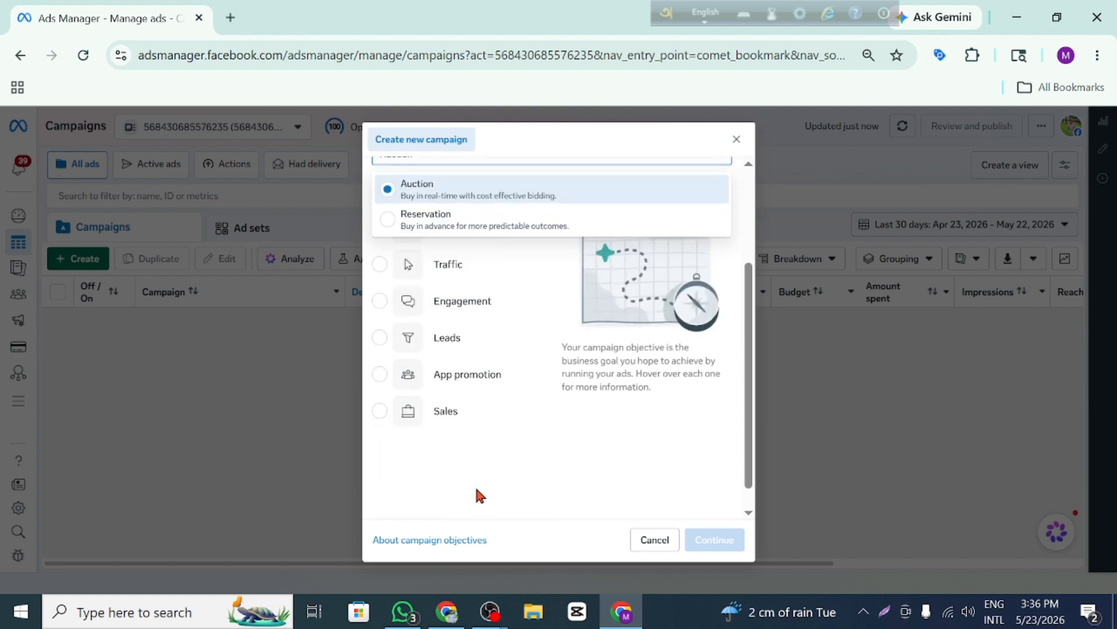
pyautogui.doubleClick(463, 300)
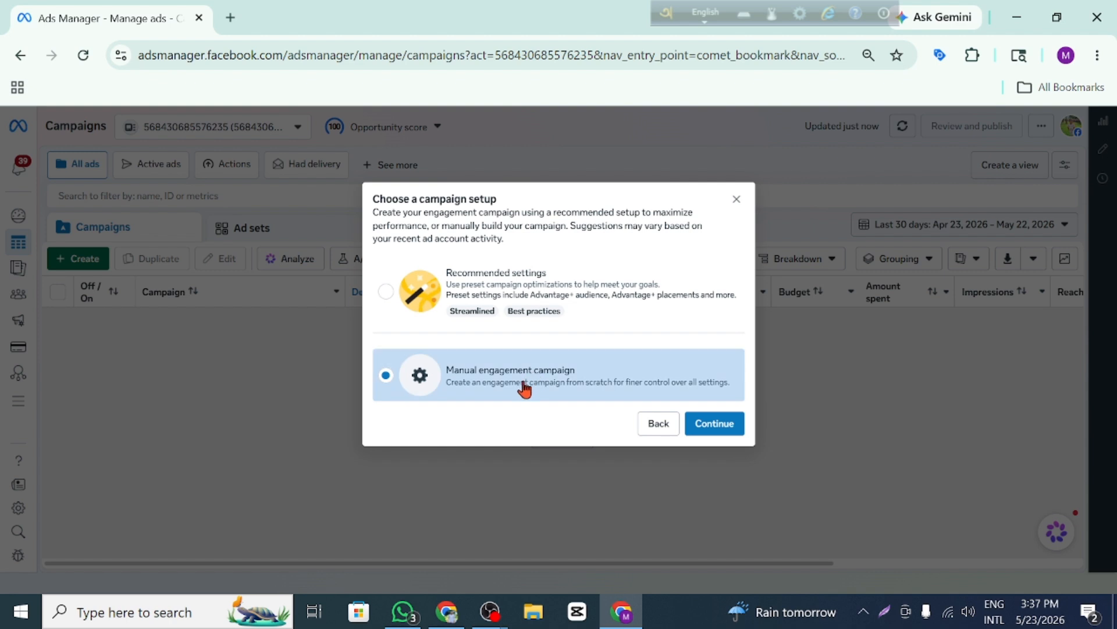
pyautogui.click(717, 423)
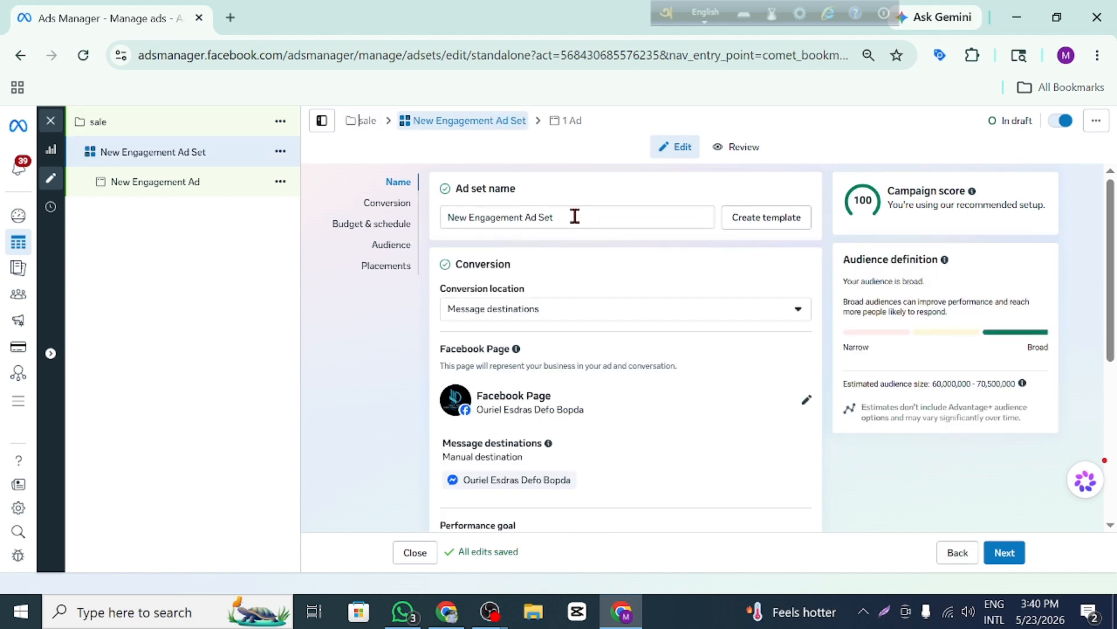
# Name the ad set "sale" and choose Message destinations as its conversion location.
pyautogui.tripleClick(575, 217)
pyautogui.write('sale')
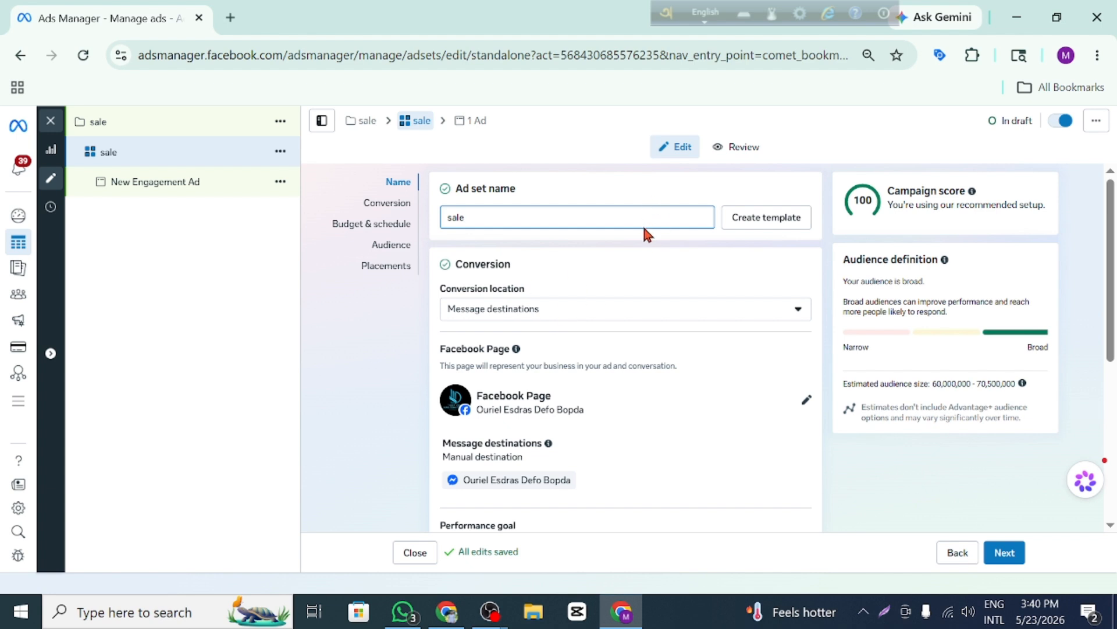
pyautogui.click(787, 314)
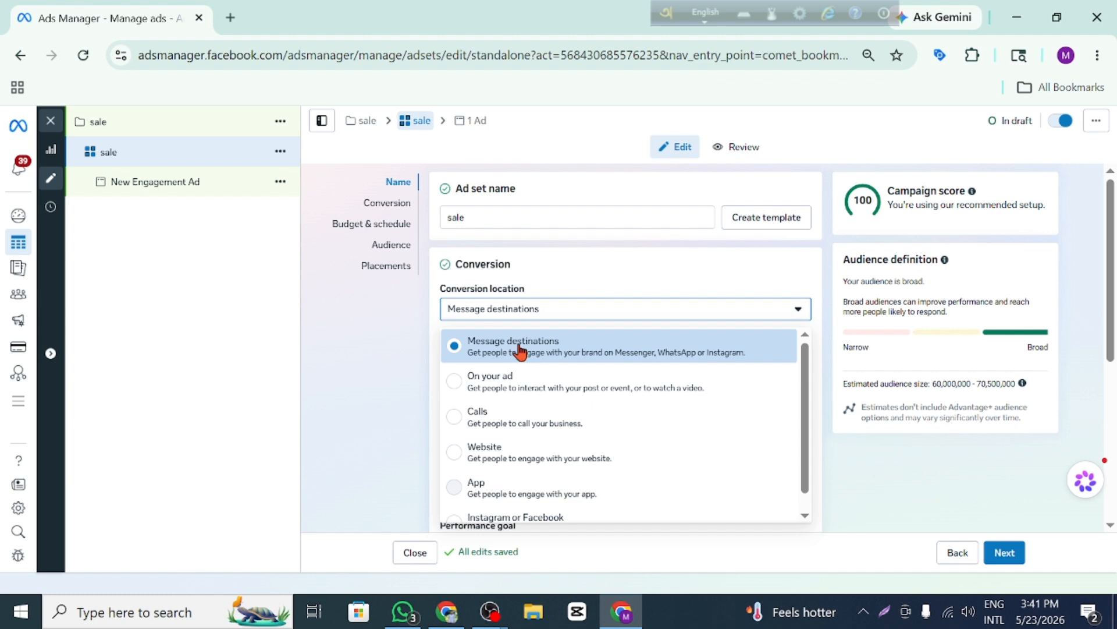
pyautogui.click(550, 347)
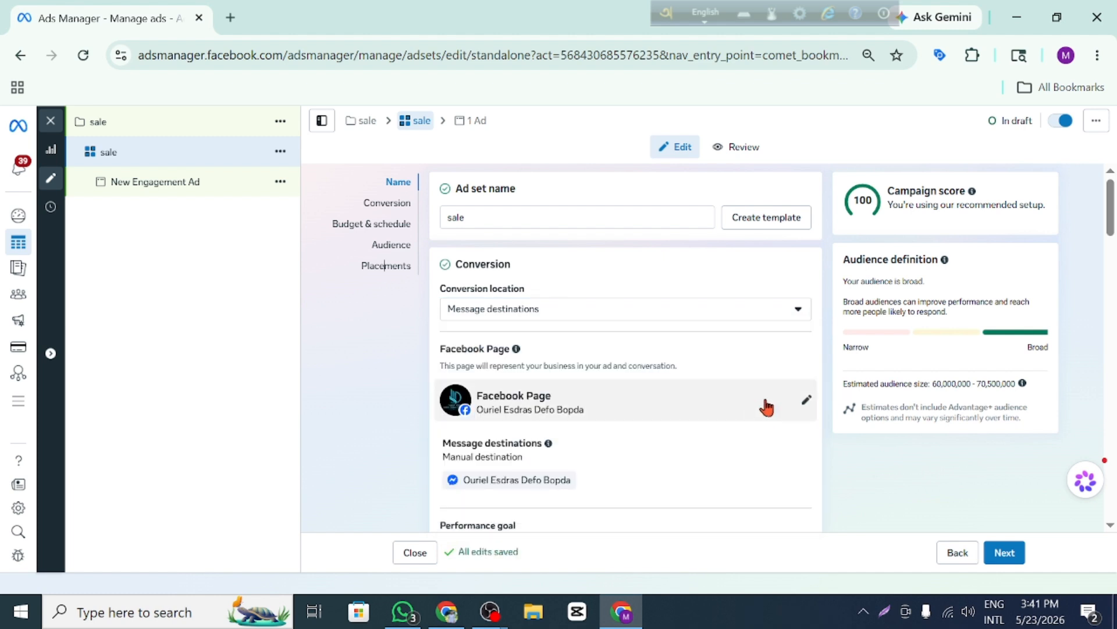
# Set the ad set's Facebook Page to Craft and modesty and open its message destinations for editing.
pyautogui.click(805, 402)
pyautogui.scroll(-2, 559, 332)
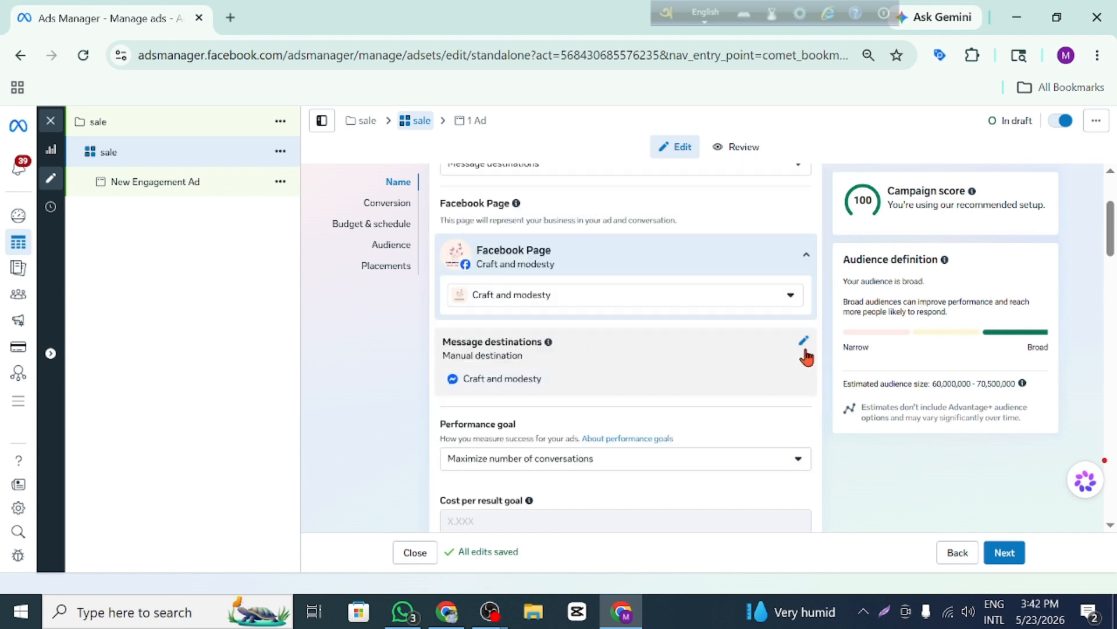
pyautogui.click(804, 348)
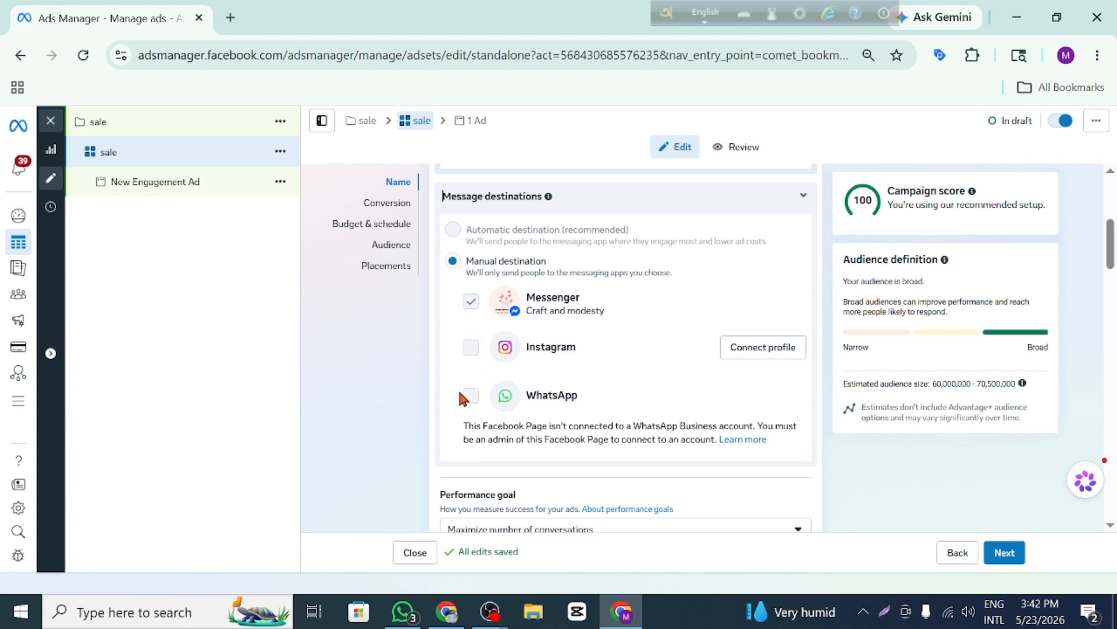
# Show the suggested audience settings and set the age range to 23–60 and the gender to Men.
pyautogui.scroll(-5, 496, 413)
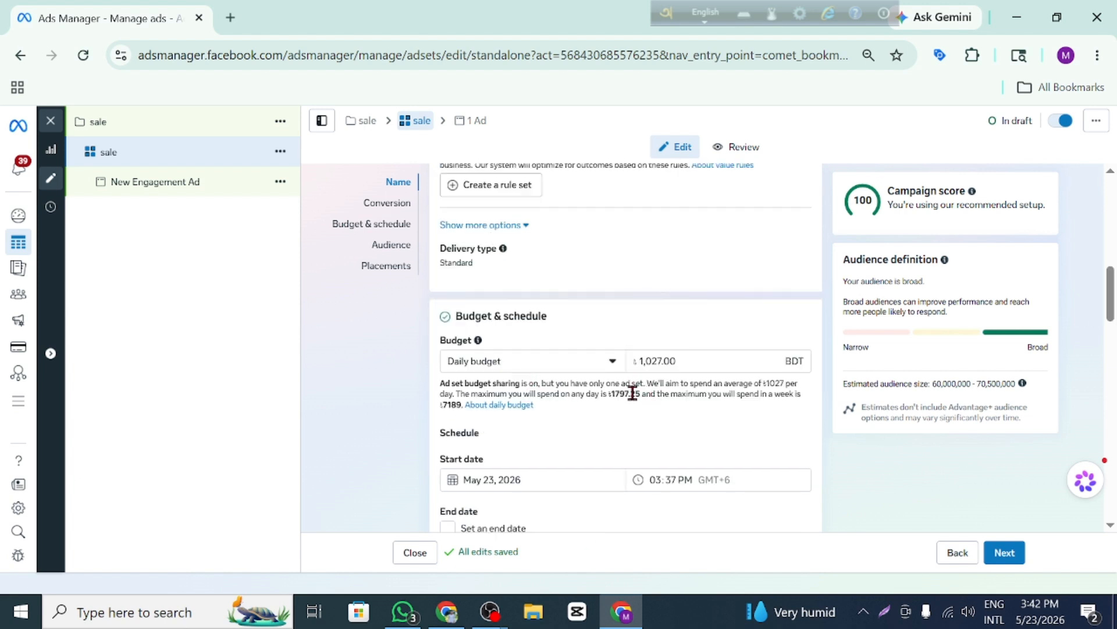
pyautogui.scroll(-2, 632, 393)
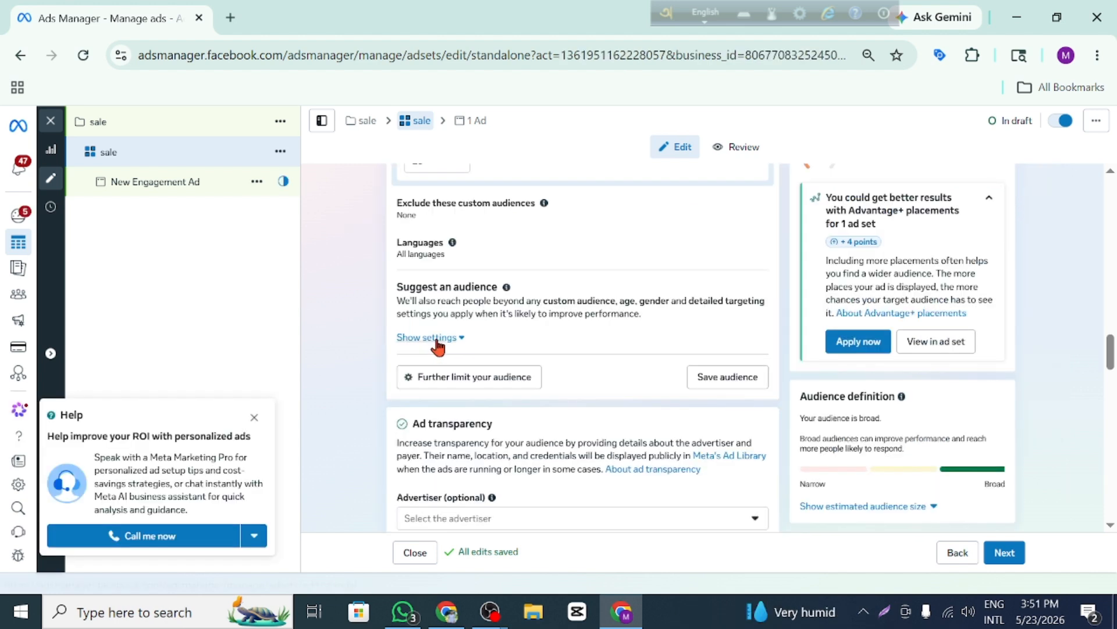
pyautogui.click(435, 338)
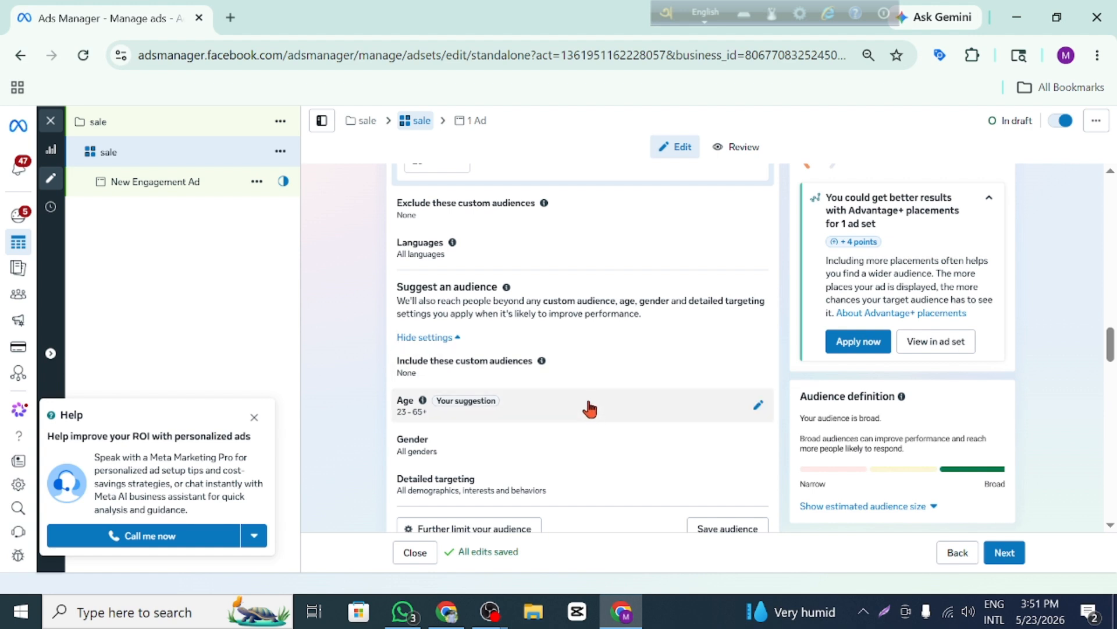
pyautogui.click(758, 405)
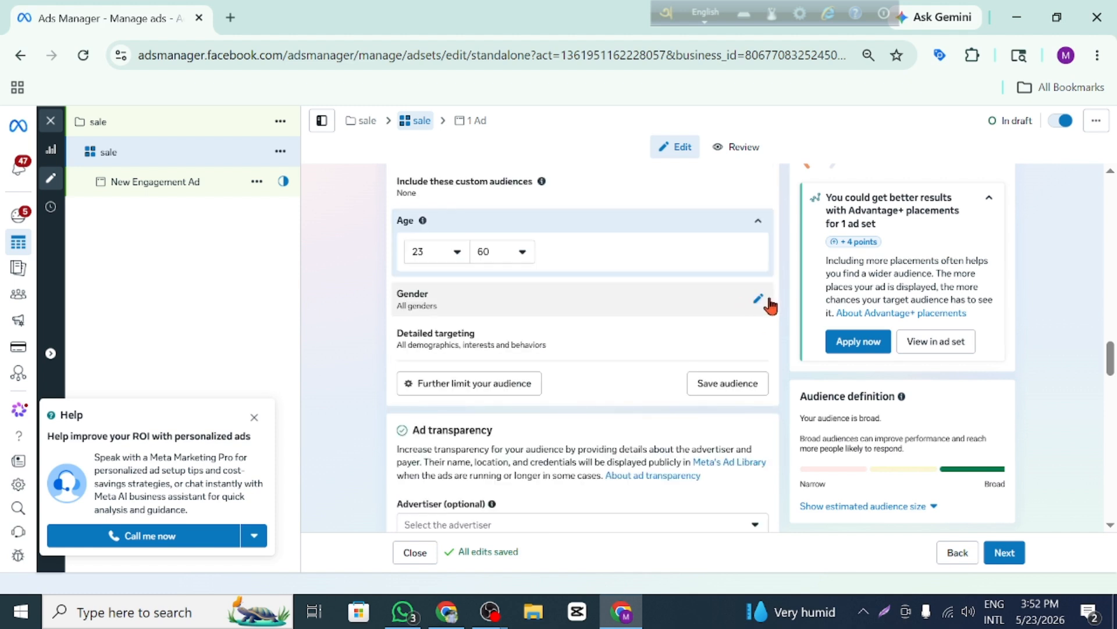
pyautogui.click(761, 298)
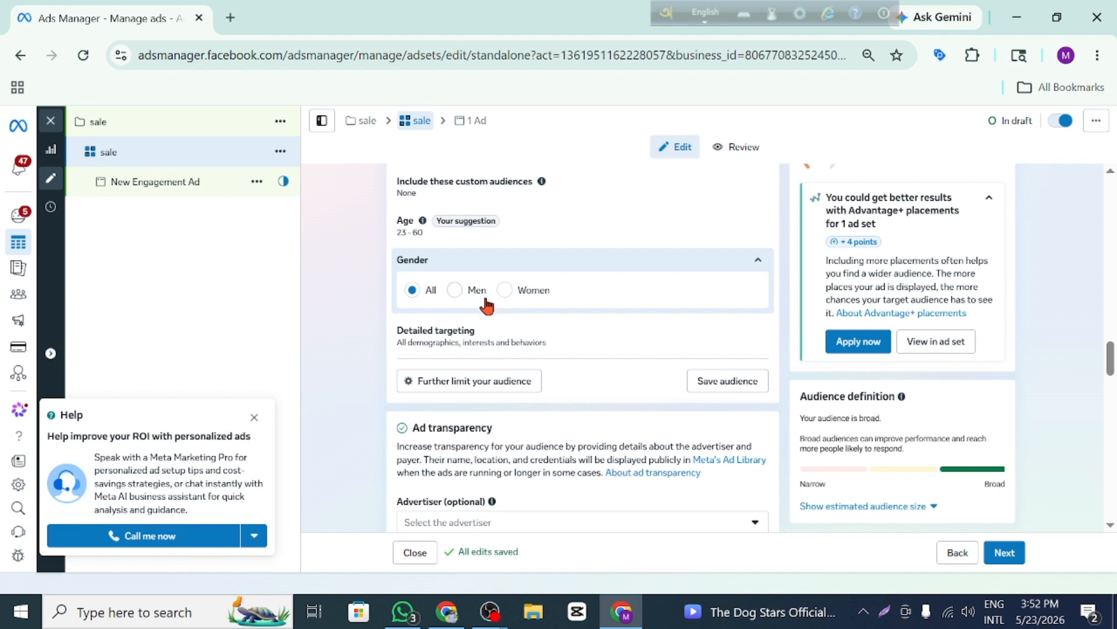
pyautogui.click(460, 290)
# Add the interests Clothing (apparel) and Shopping (retail) to the audience's detailed targeting.
pyautogui.moveTo(659, 343)
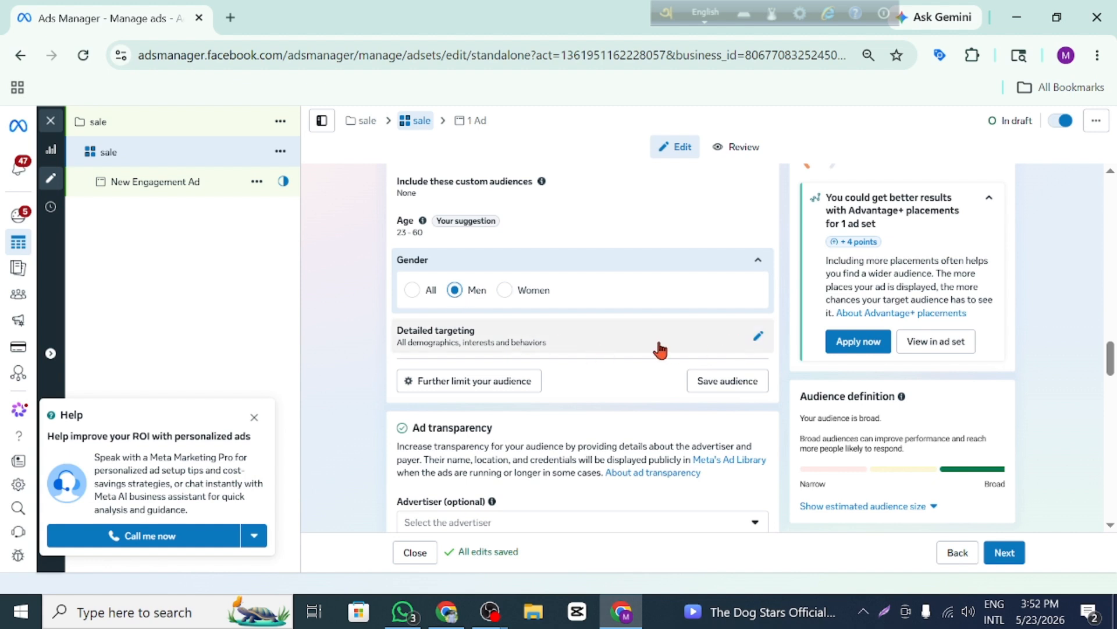
pyautogui.click(758, 338)
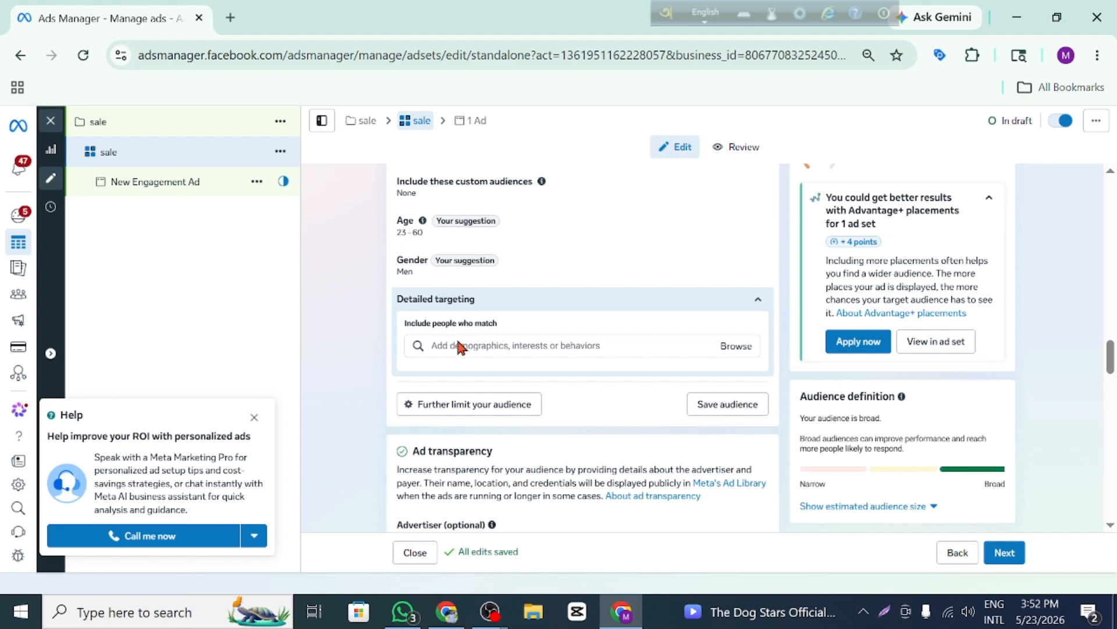
pyautogui.click(459, 347)
pyautogui.write('clothing')
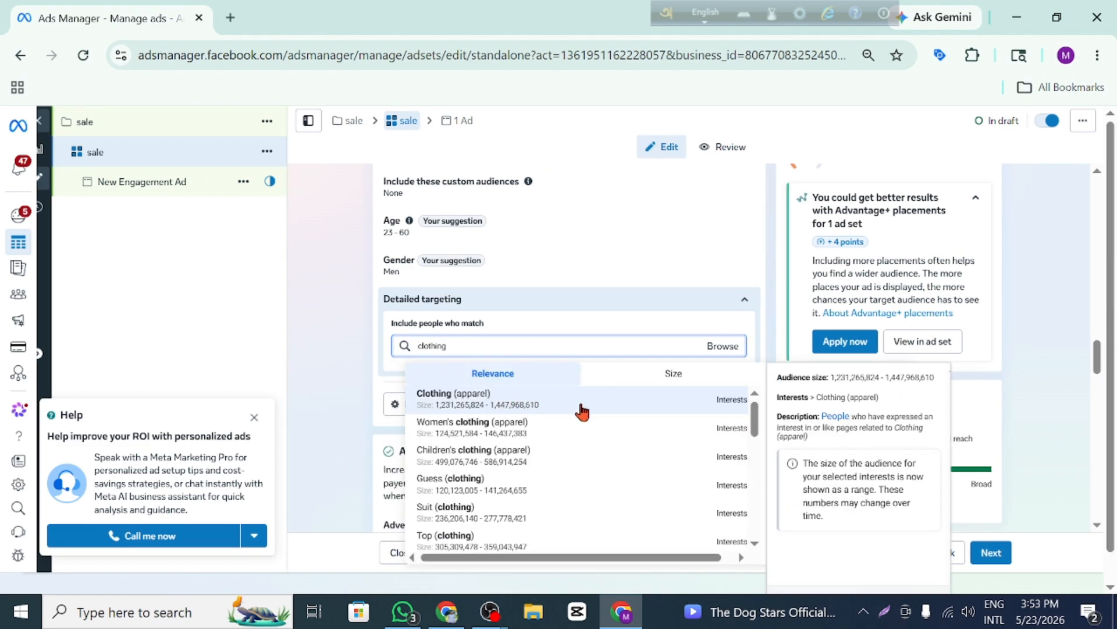
pyautogui.click(644, 399)
pyautogui.write('shop')
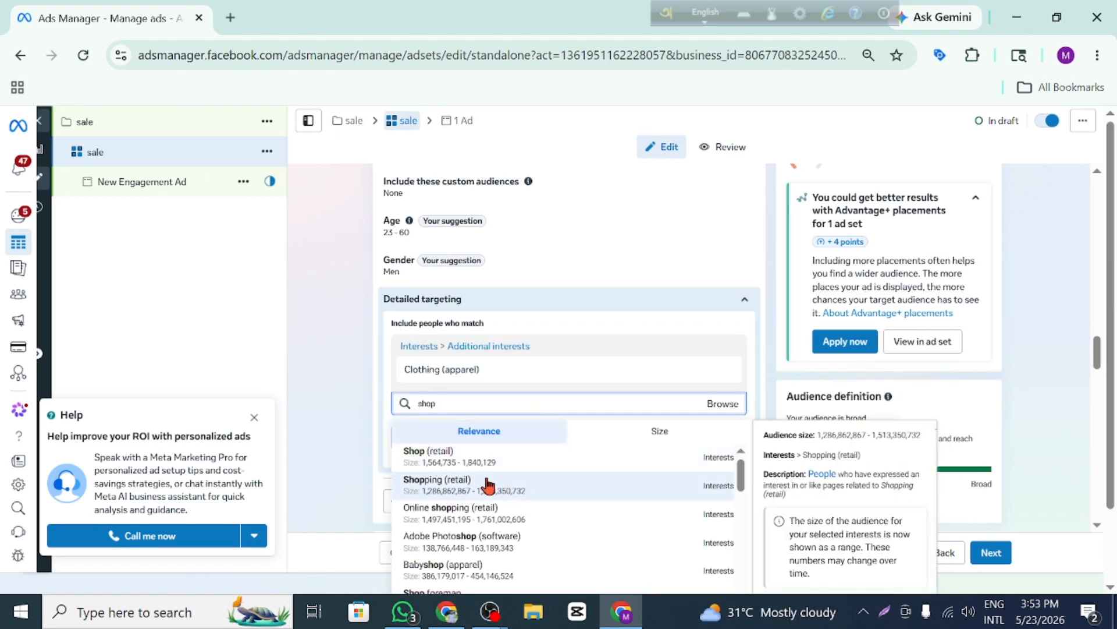
pyautogui.click(546, 483)
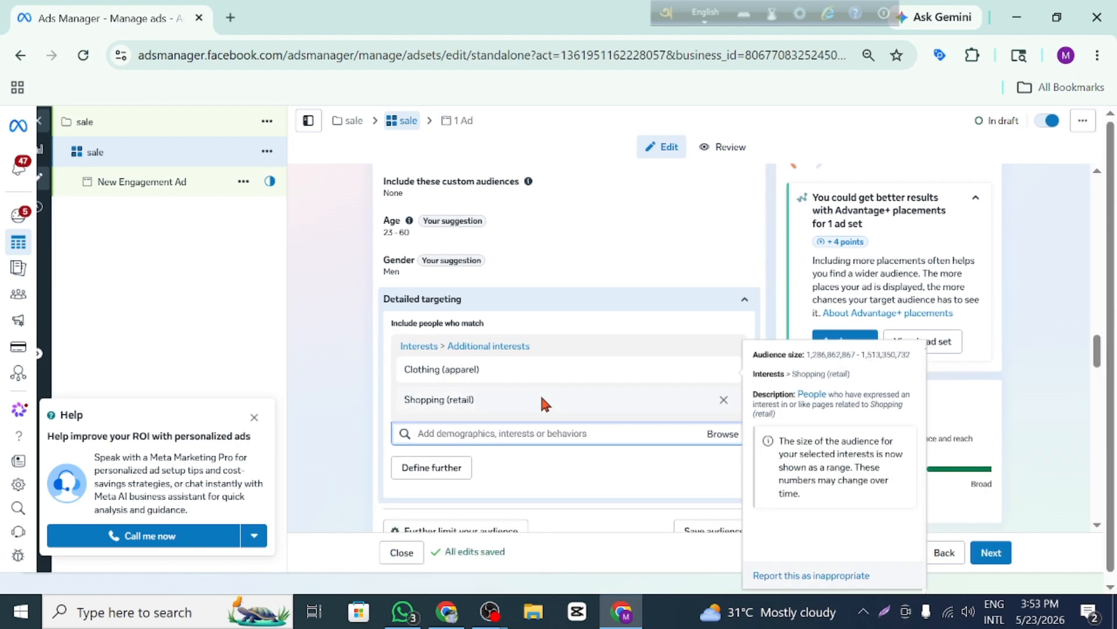
# Add the interests Fashion design (design) and T-shirt (apparel) to the detailed targeting.
pyautogui.click(509, 433)
pyautogui.write('fa')
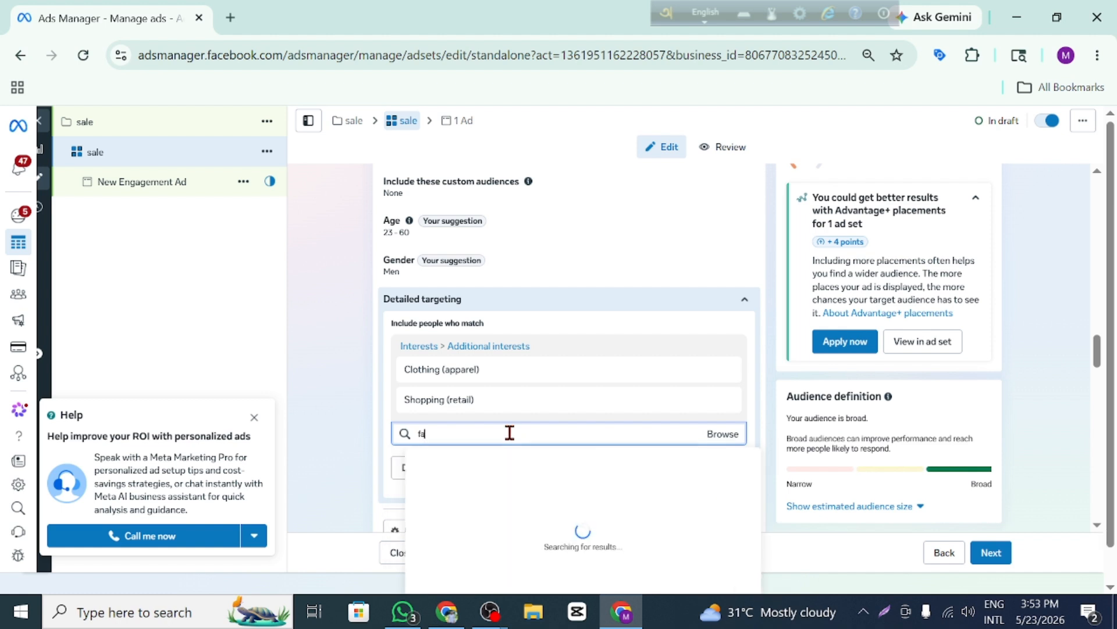
pyautogui.write('shion')
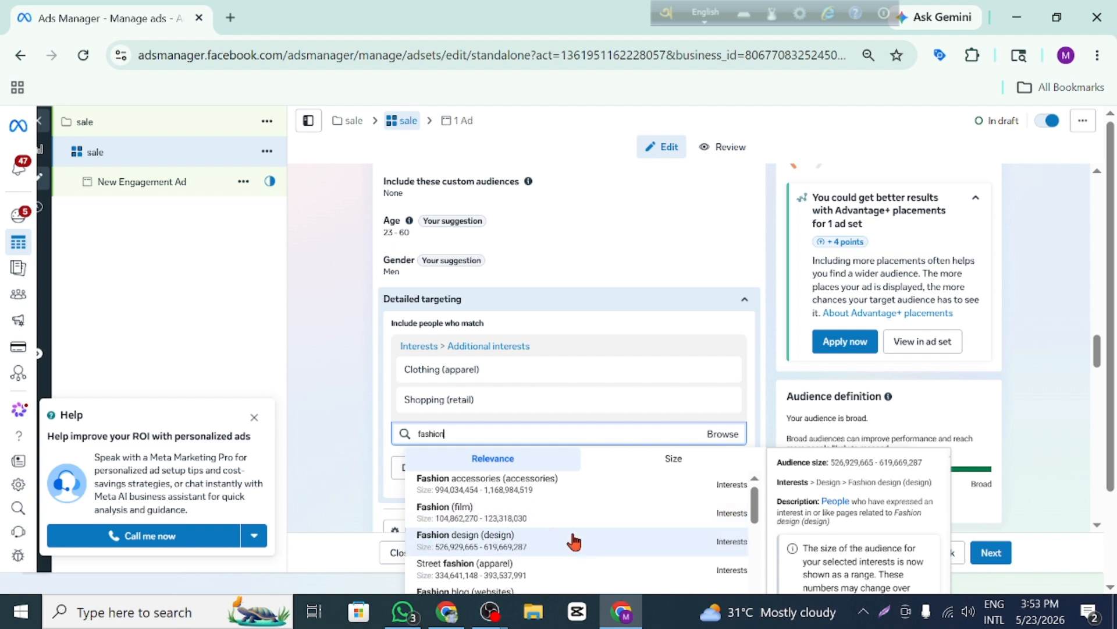
pyautogui.click(649, 548)
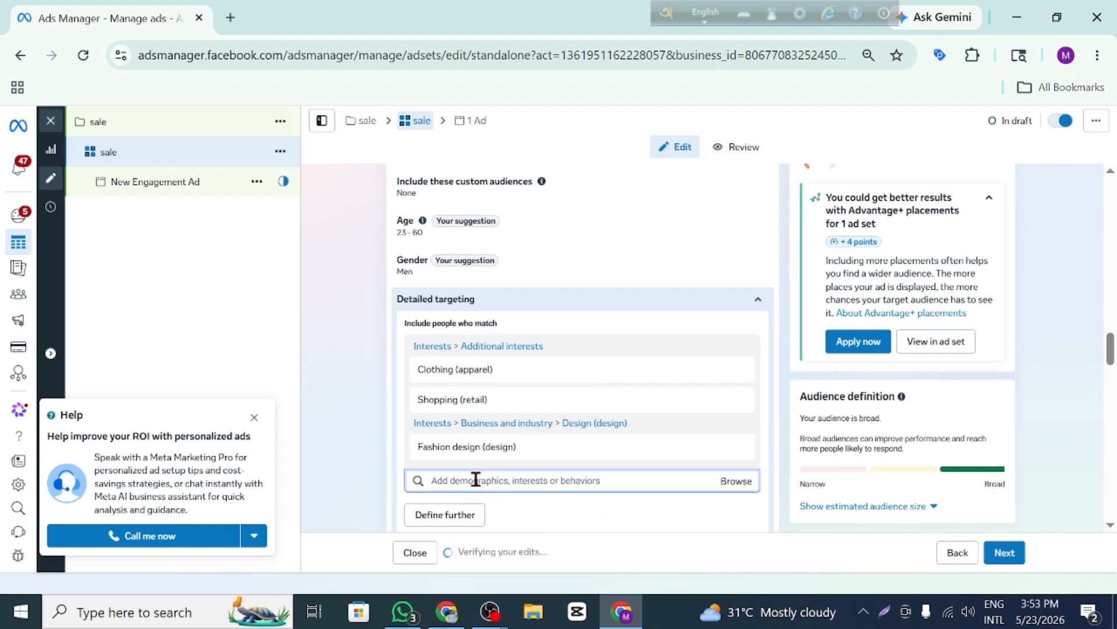
pyautogui.click(477, 484)
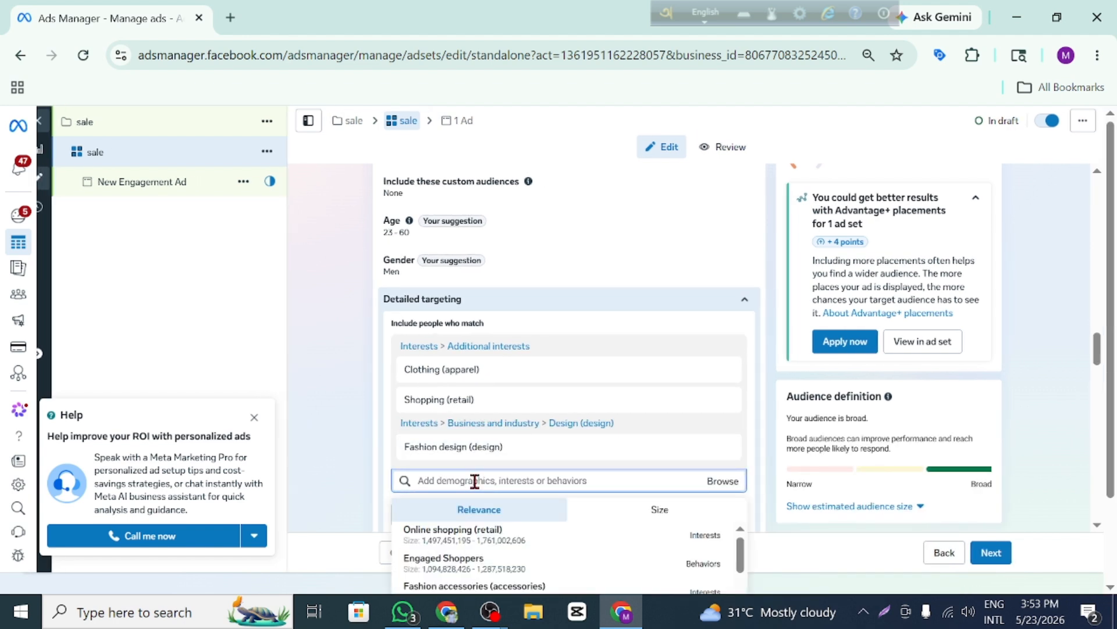
pyautogui.write('t shi')
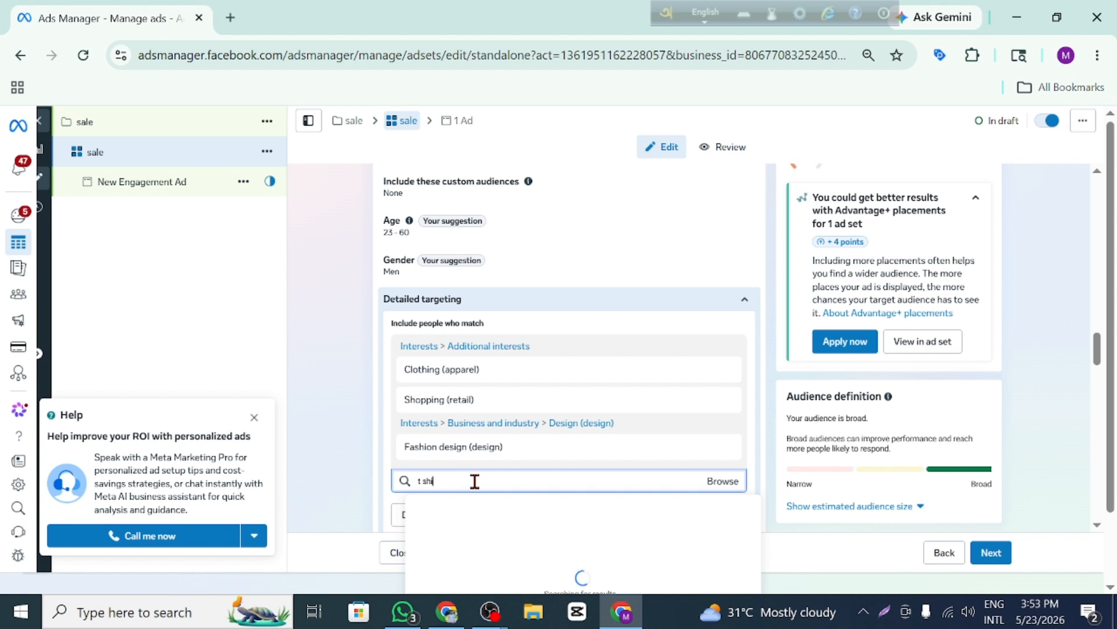
pyautogui.write('rt')
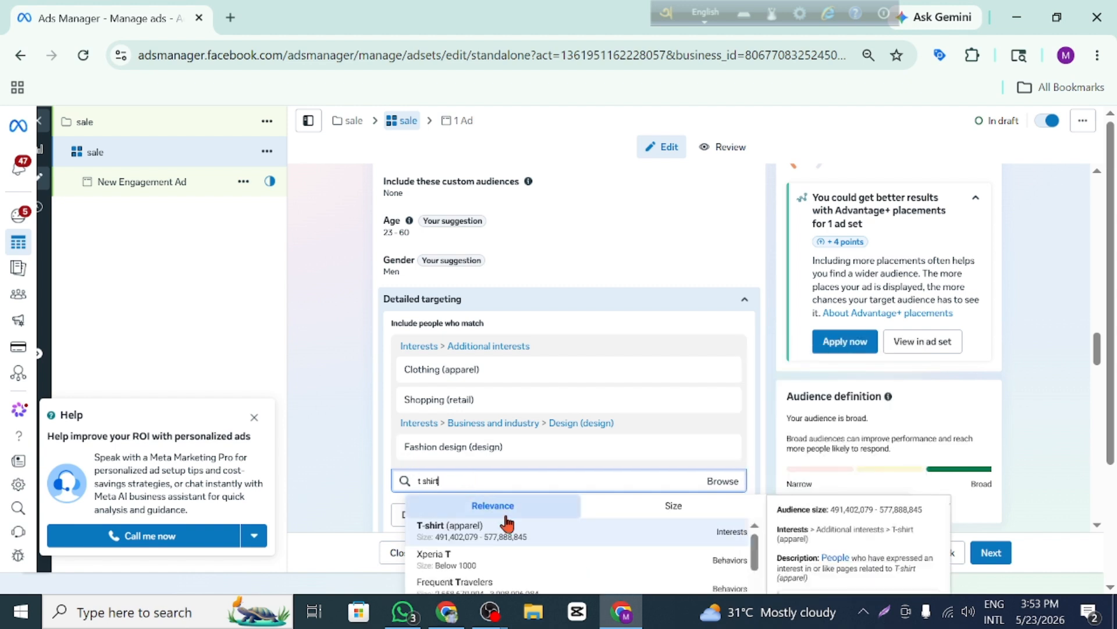
pyautogui.moveTo(591, 531)
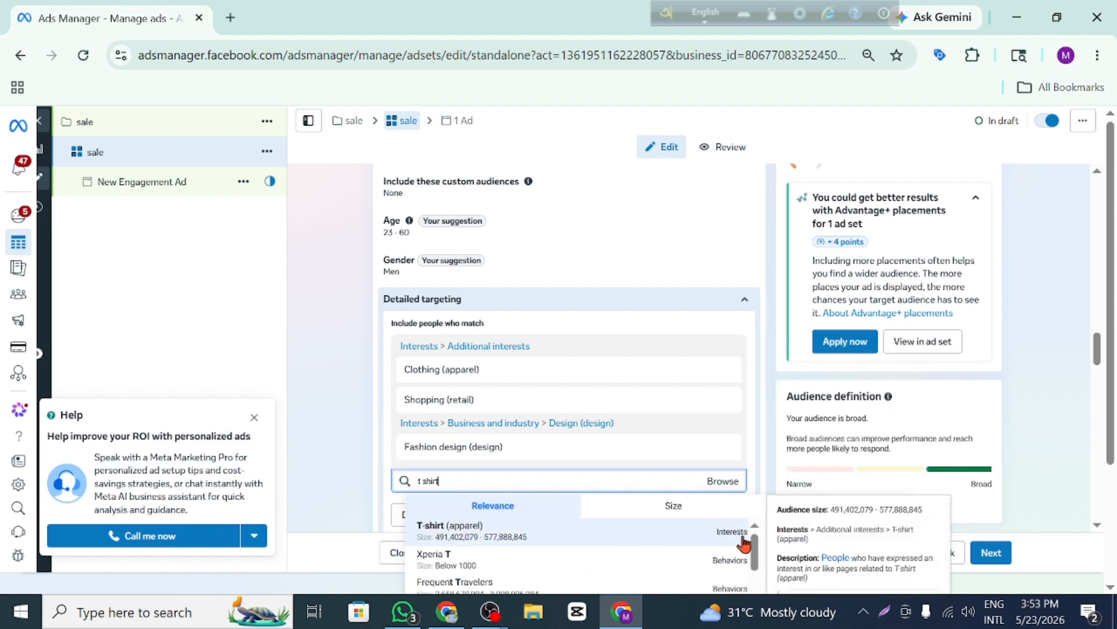
pyautogui.click(664, 536)
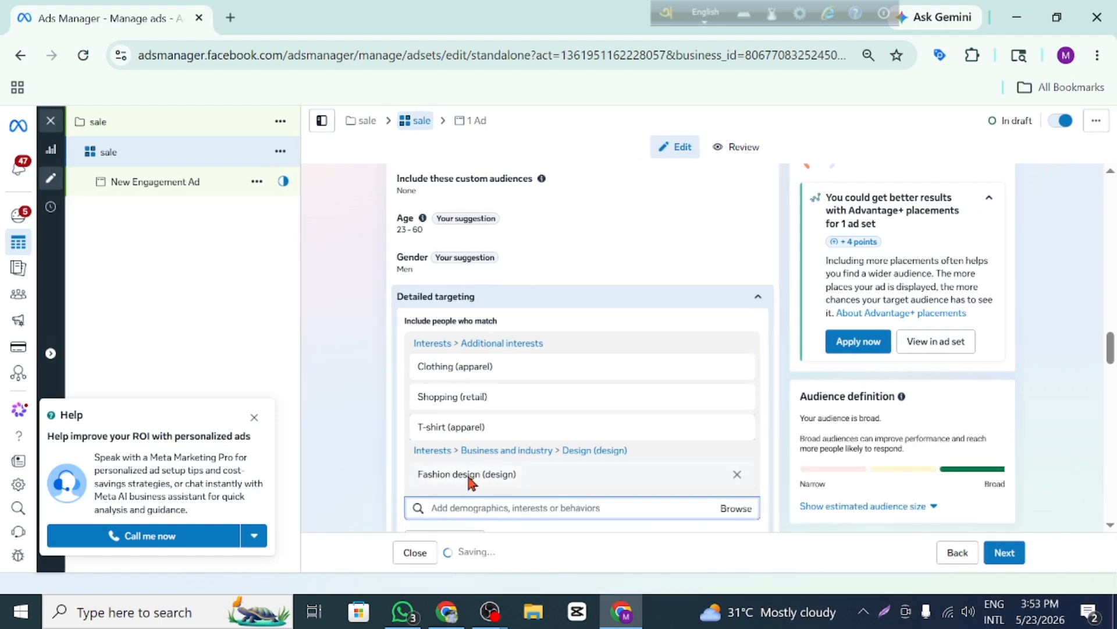
# Search the detailed targeting for "engage" and add the purchase behavior Engaged Shoppers to the audience.
pyautogui.click(438, 511)
pyautogui.write('eng')
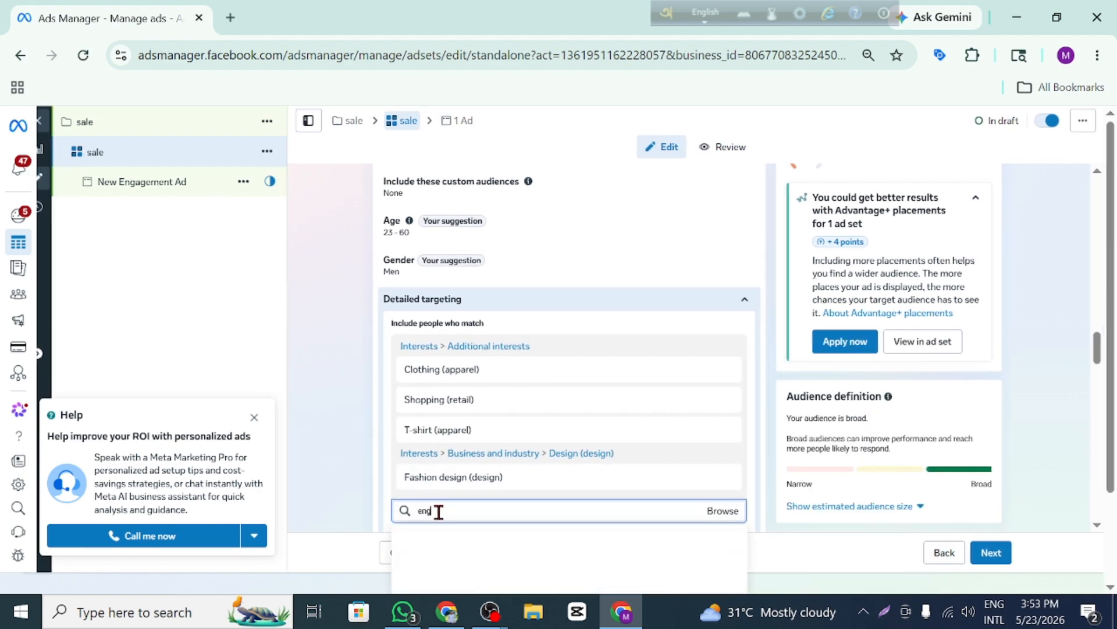
pyautogui.write('age')
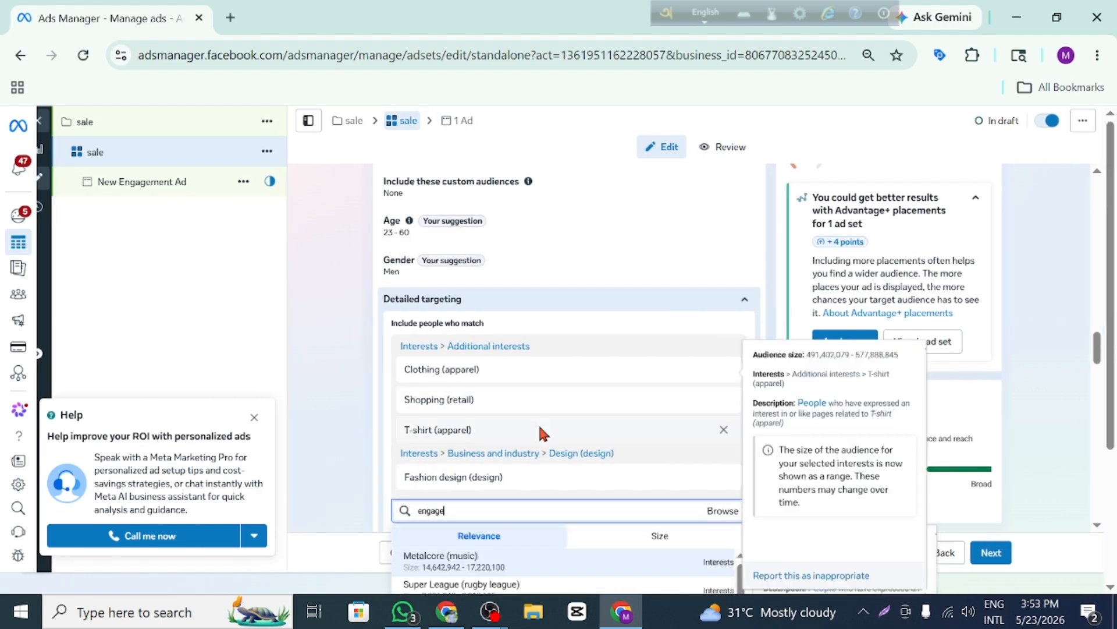
pyautogui.scroll(-3, 538, 421)
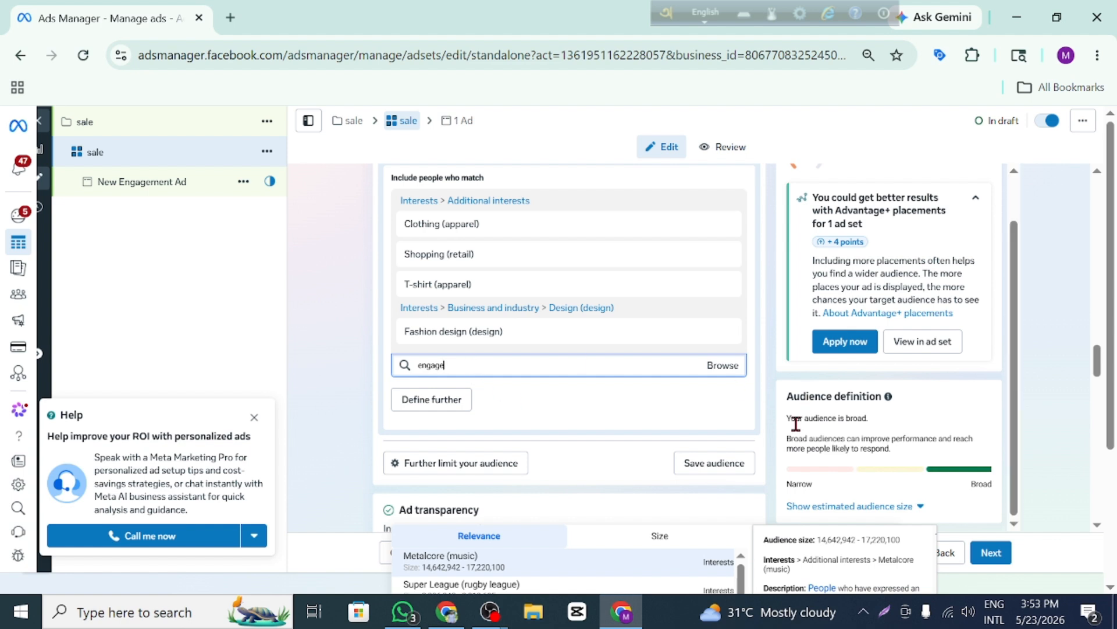
pyautogui.scroll(-3, 744, 560)
pyautogui.scroll(1, 732, 573)
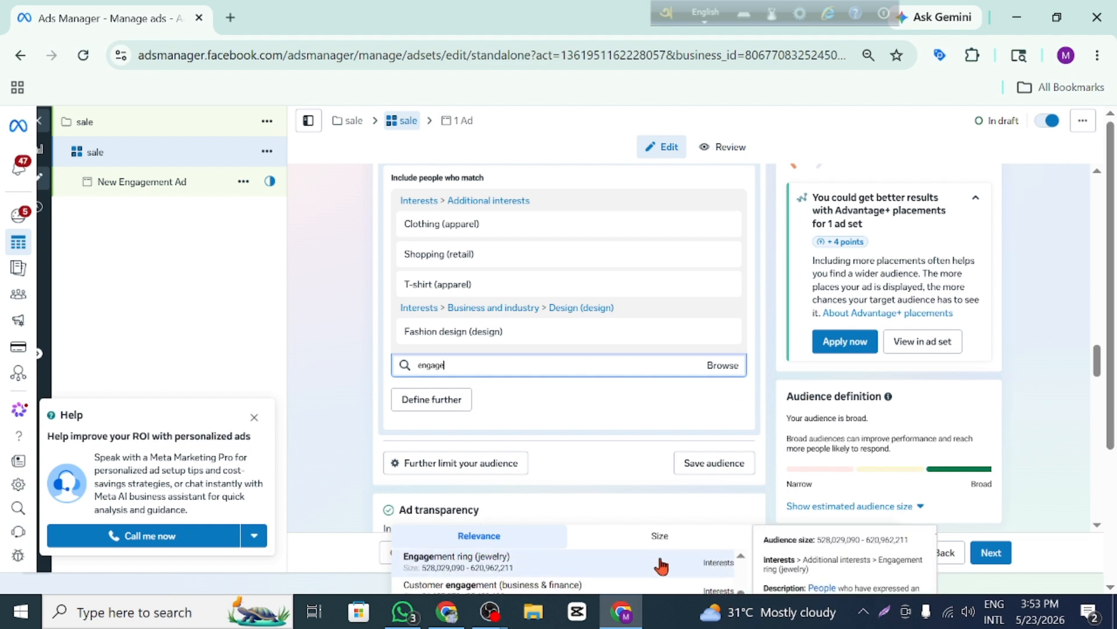
pyautogui.scroll(2, 559, 562)
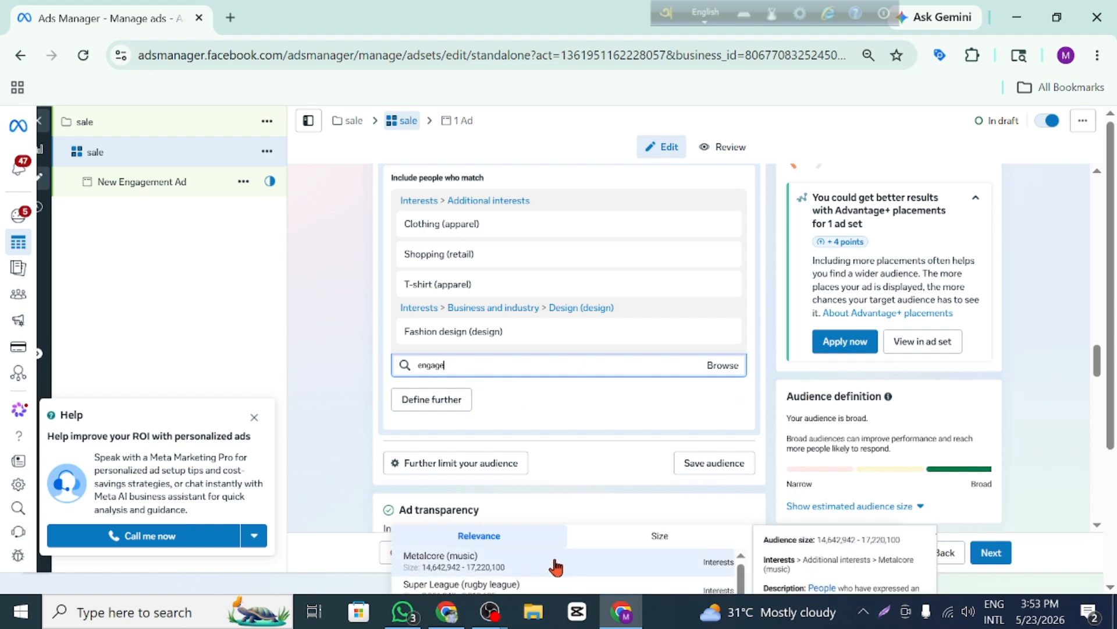
pyautogui.scroll(-3, 554, 563)
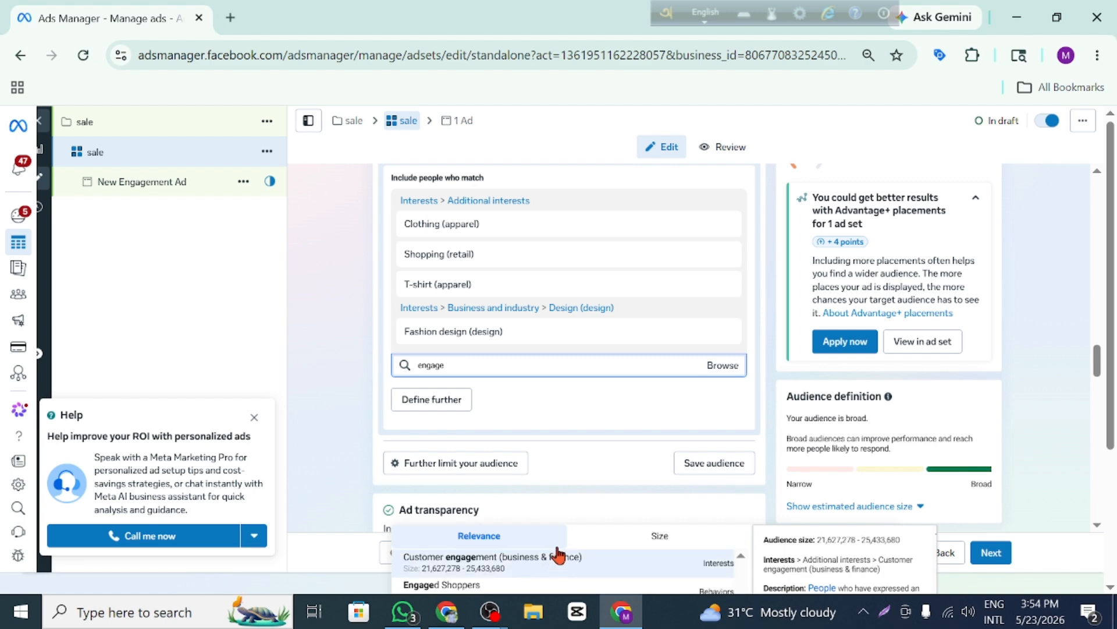
pyautogui.scroll(-3, 597, 407)
pyautogui.scroll(-3, 629, 384)
pyautogui.scroll(7, 672, 431)
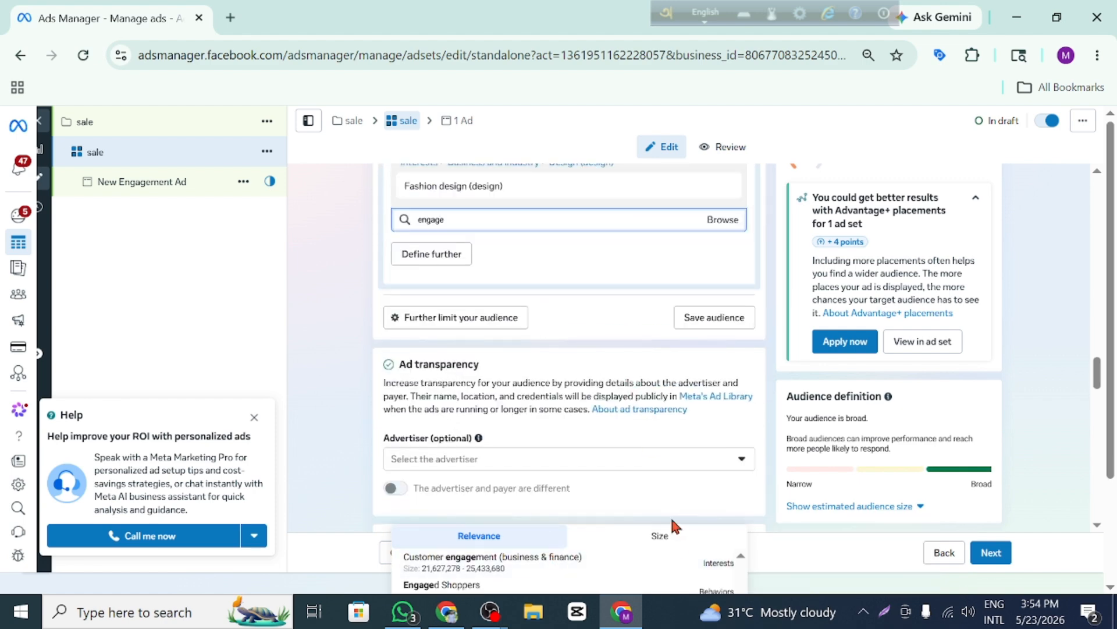
pyautogui.scroll(2, 663, 433)
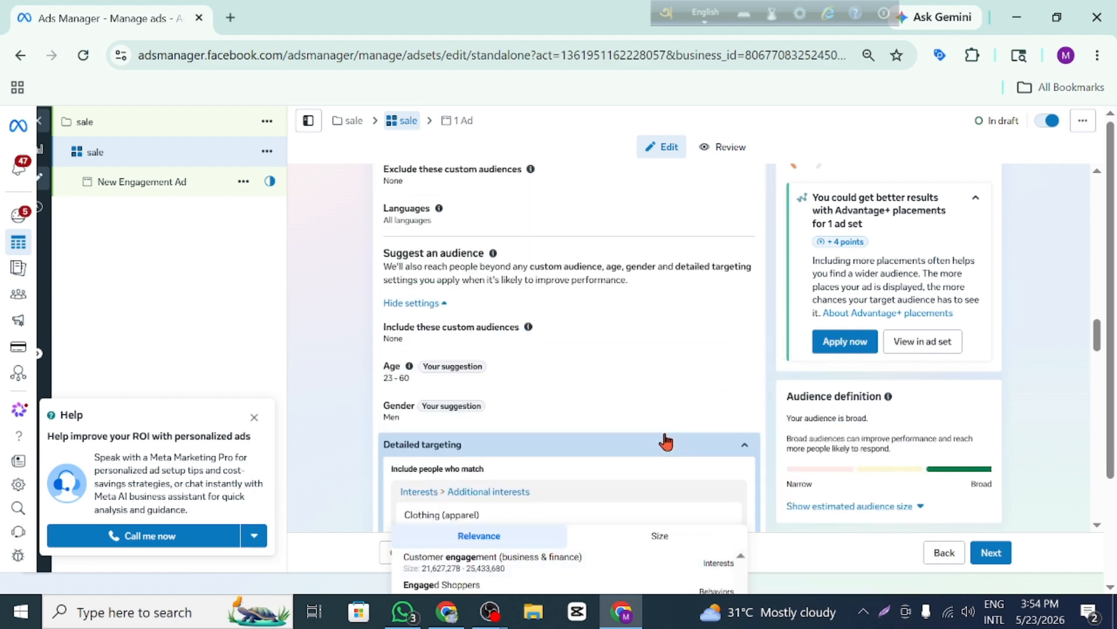
pyautogui.scroll(-2, 666, 443)
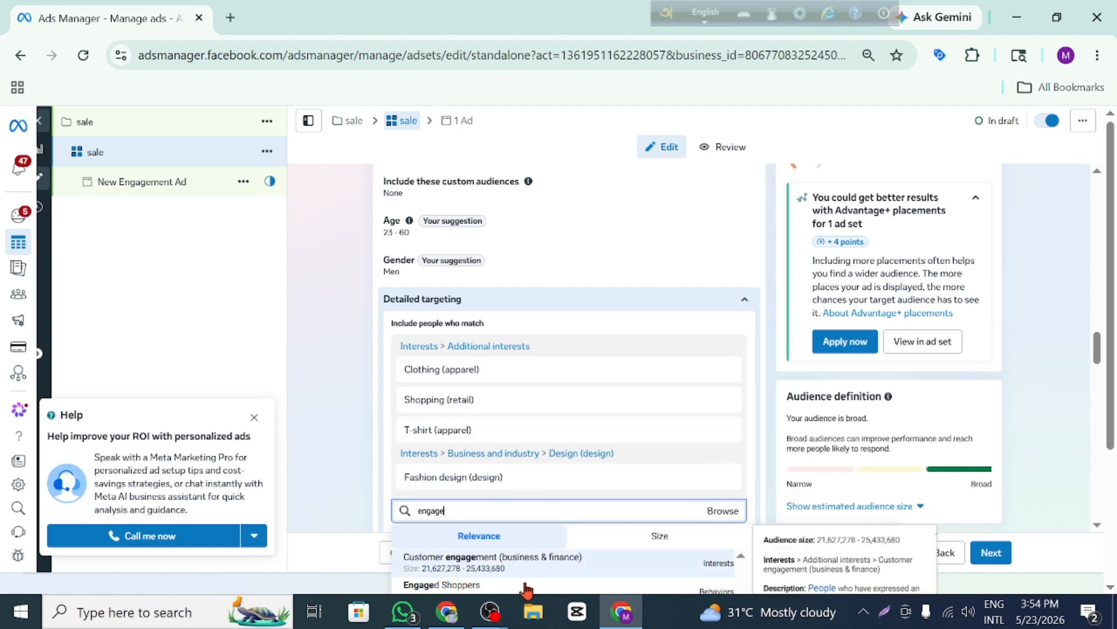
pyautogui.moveTo(496, 587)
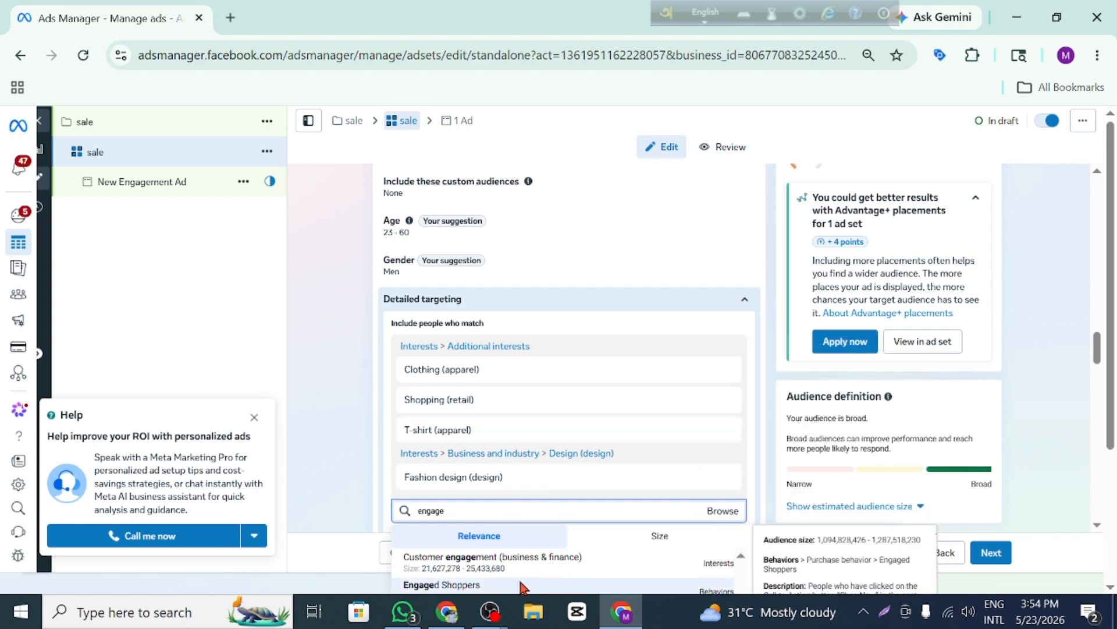
pyautogui.click(518, 585)
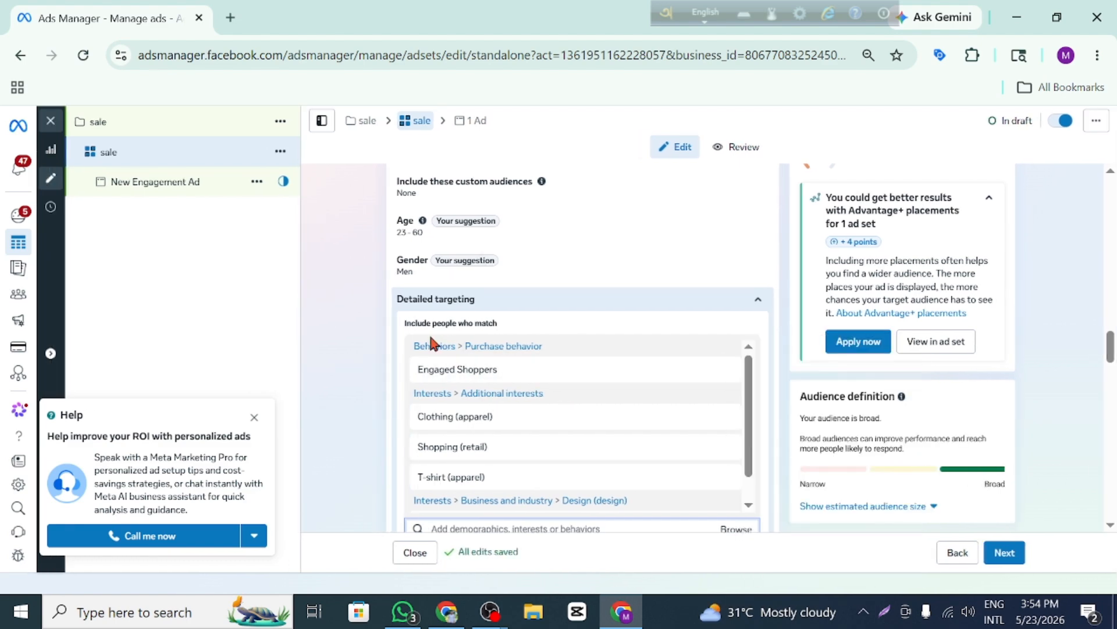
# Open the Platforms setting of the ad set's placements, leave the selection as it is, and continue to the ad level.
pyautogui.scroll(-2, 763, 265)
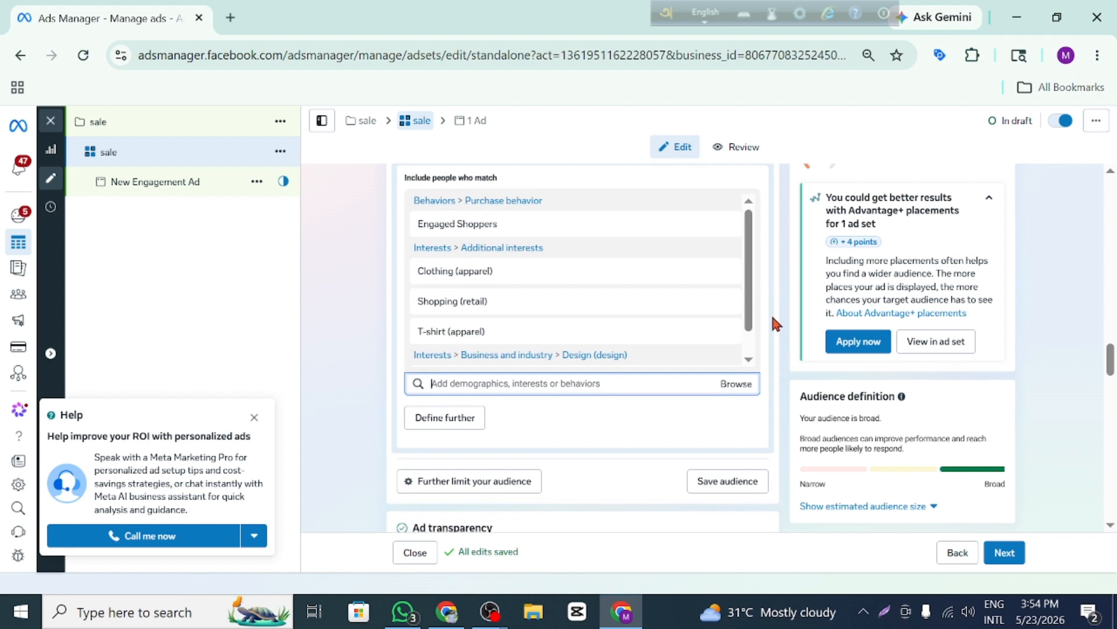
pyautogui.scroll(-10, 771, 326)
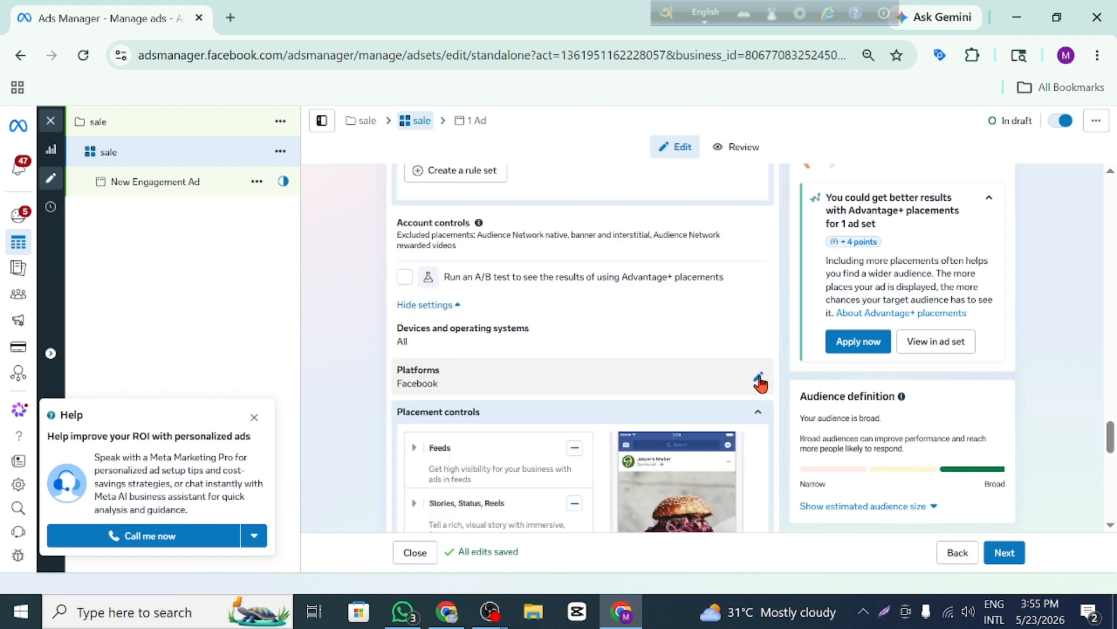
pyautogui.click(759, 382)
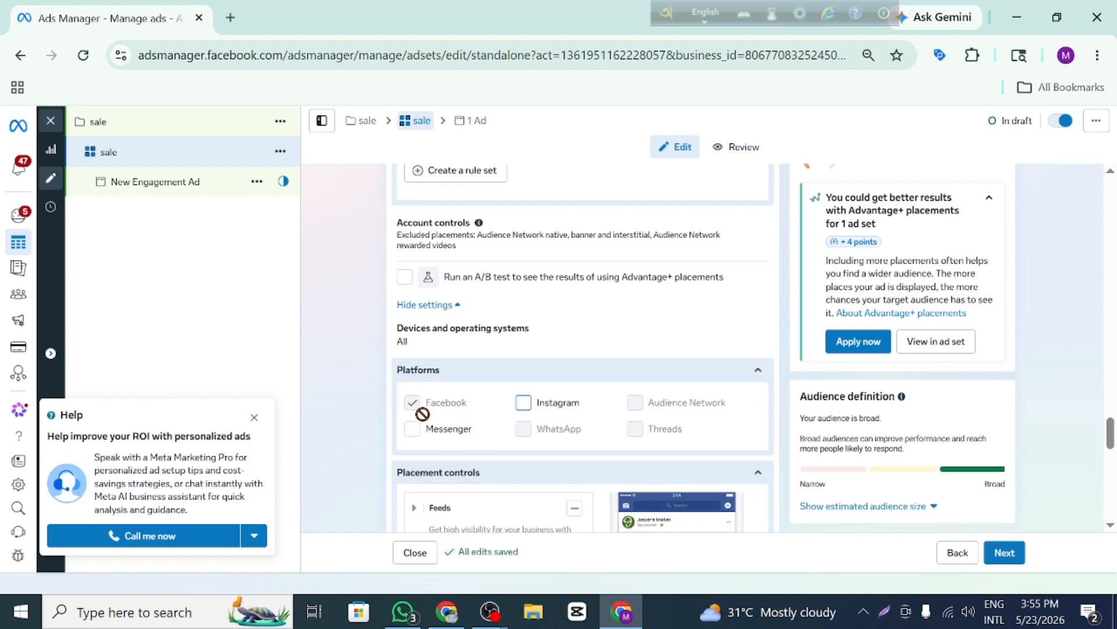
pyautogui.scroll(-5, 413, 401)
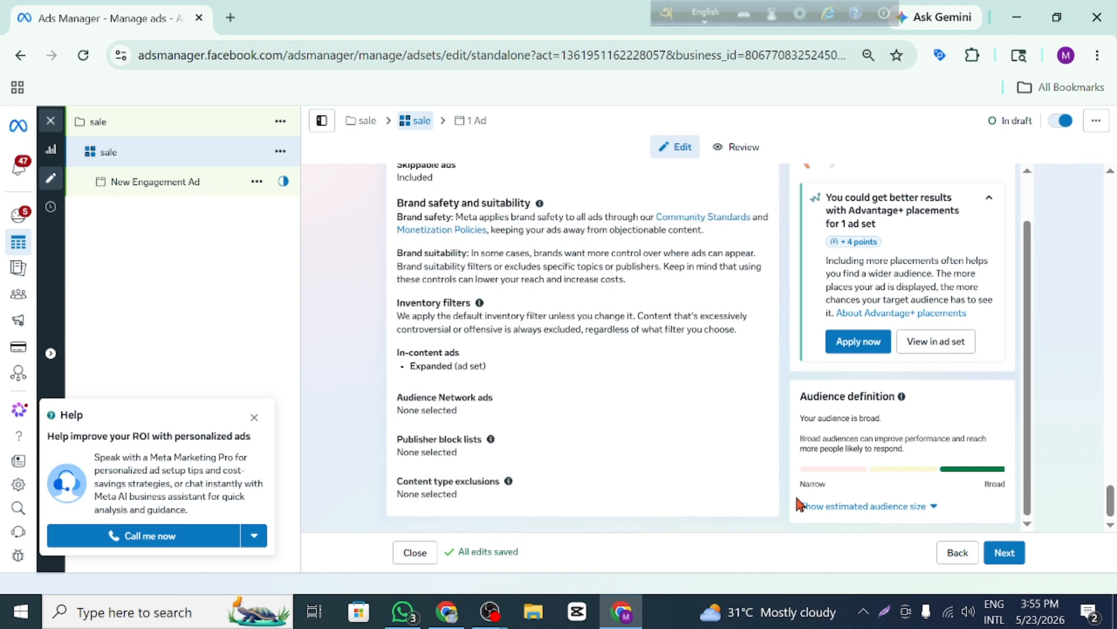
pyautogui.click(1005, 554)
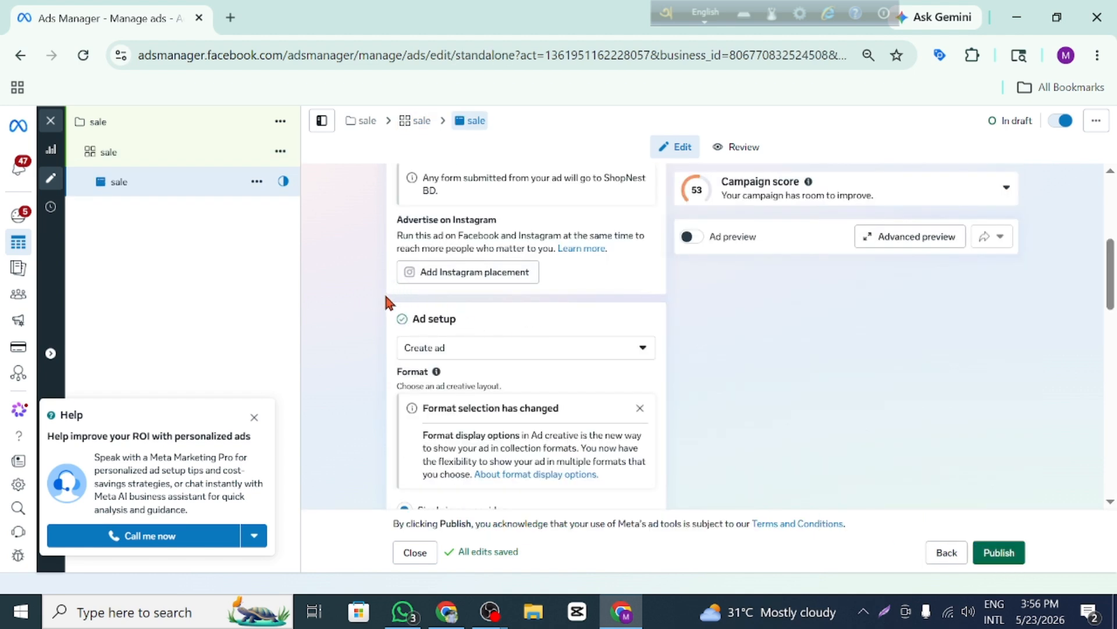
# Set the ad setup to Use existing post and turn on the ad preview.
pyautogui.click(628, 353)
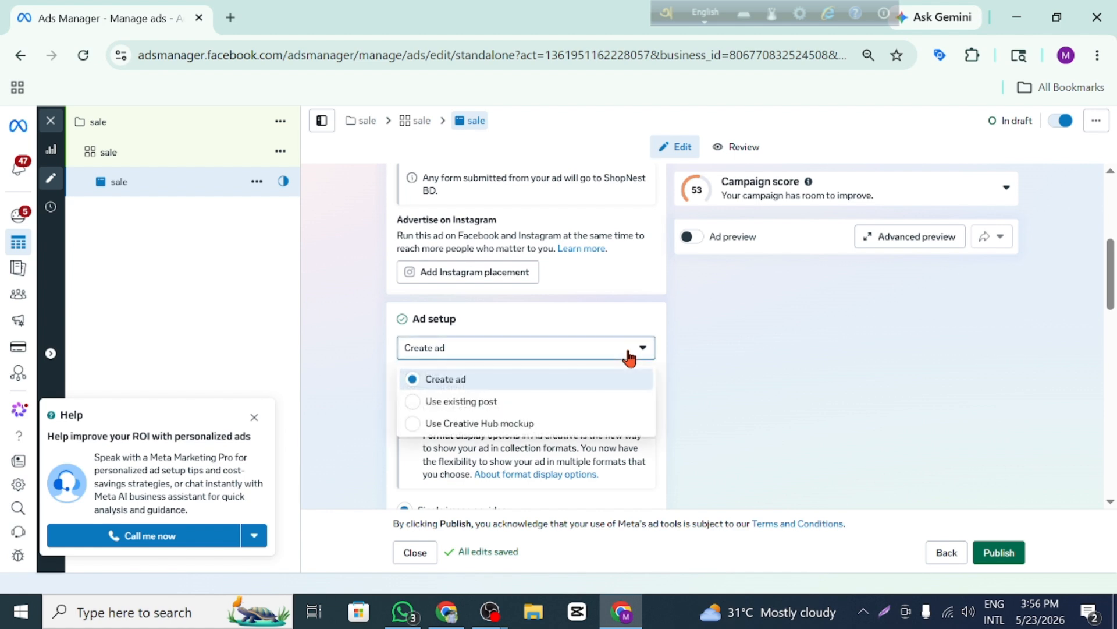
pyautogui.click(480, 401)
pyautogui.click(693, 233)
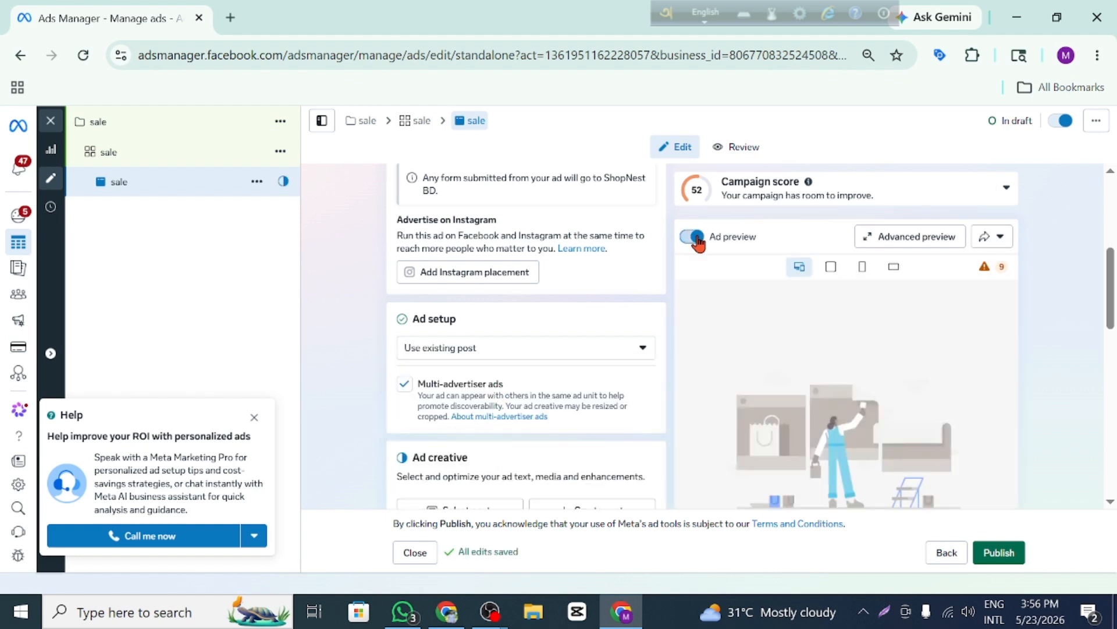
# Choose the Mar 9, 2026 ShopNest BD Facebook post about the Trendy Mash T-Shirt Trouser Combo as the ad creative.
pyautogui.scroll(-3, 479, 394)
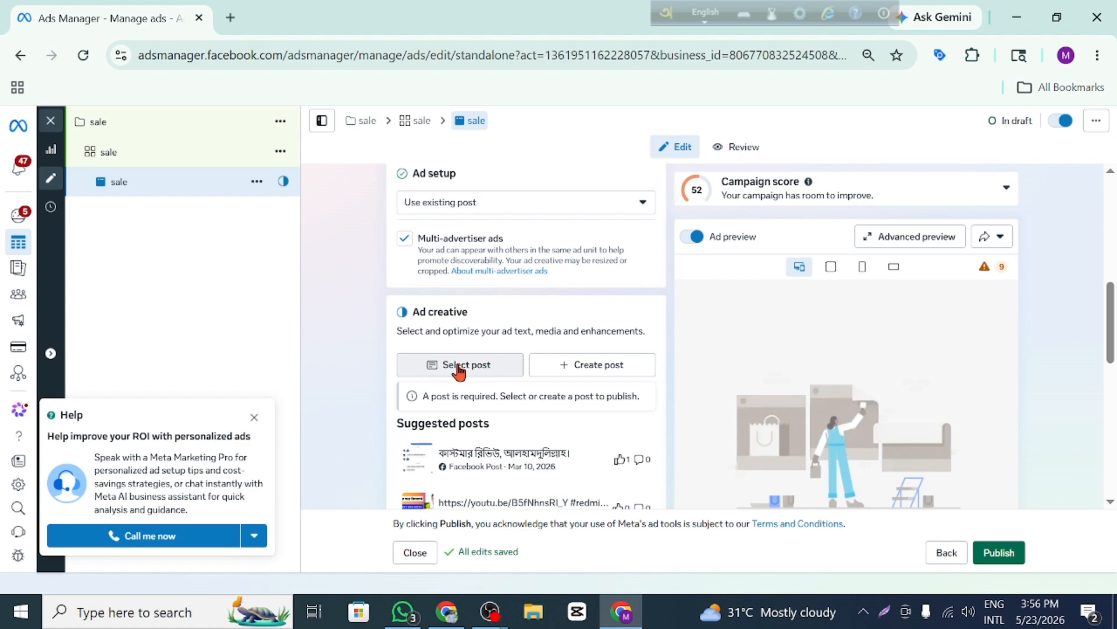
pyautogui.click(462, 365)
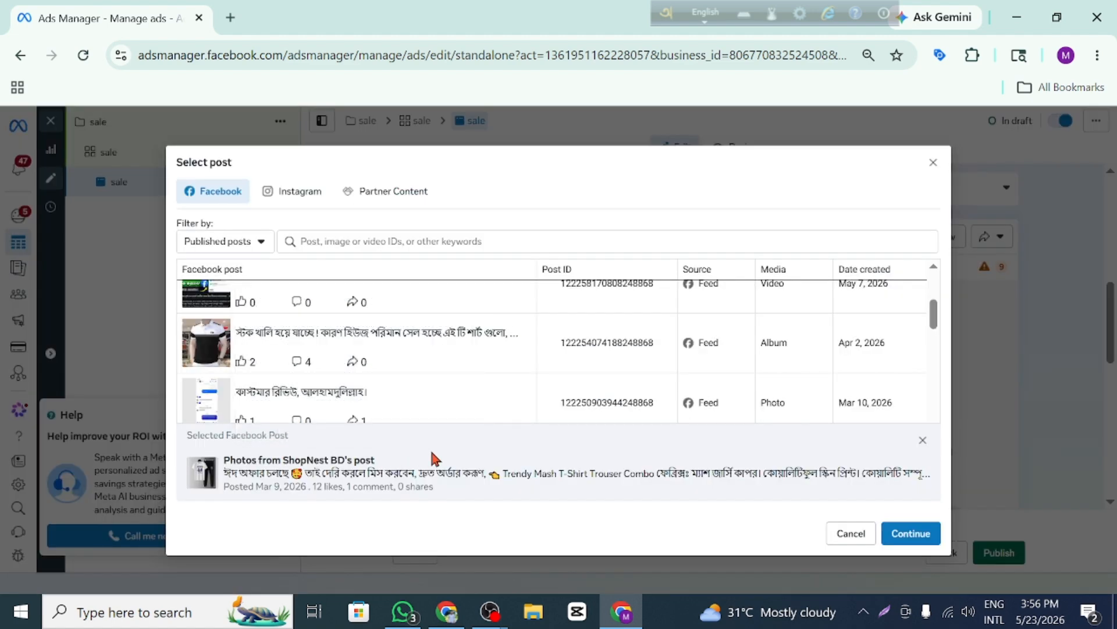
pyautogui.click(911, 533)
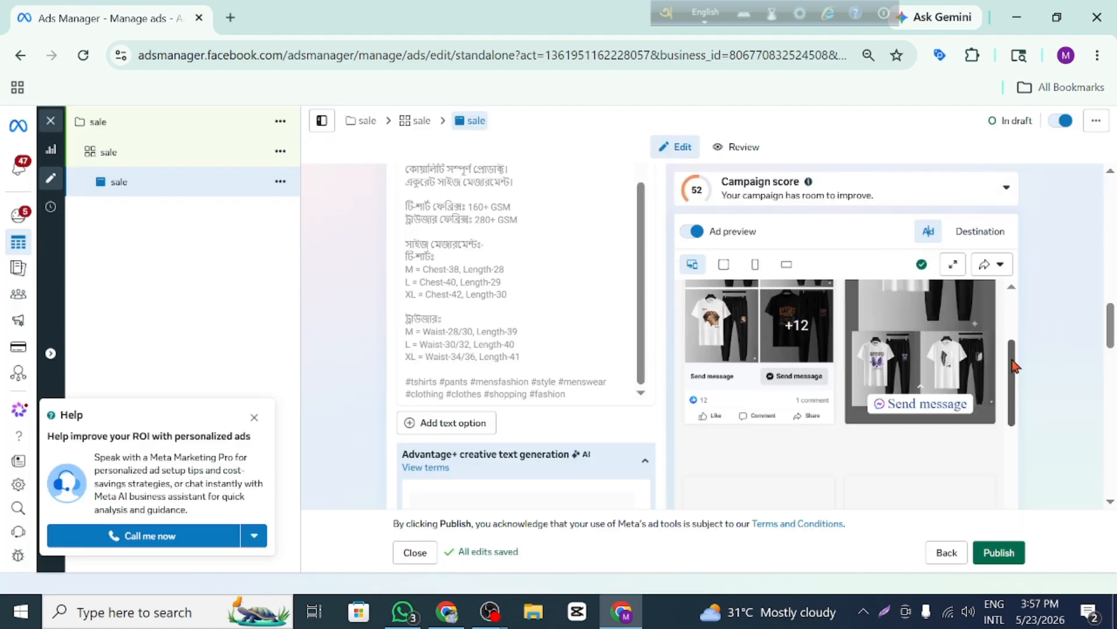
# Review the ad's preview, text and creative enhancements, and publish the ad with its campaign and ad set.
pyautogui.scroll(2, 1015, 366)
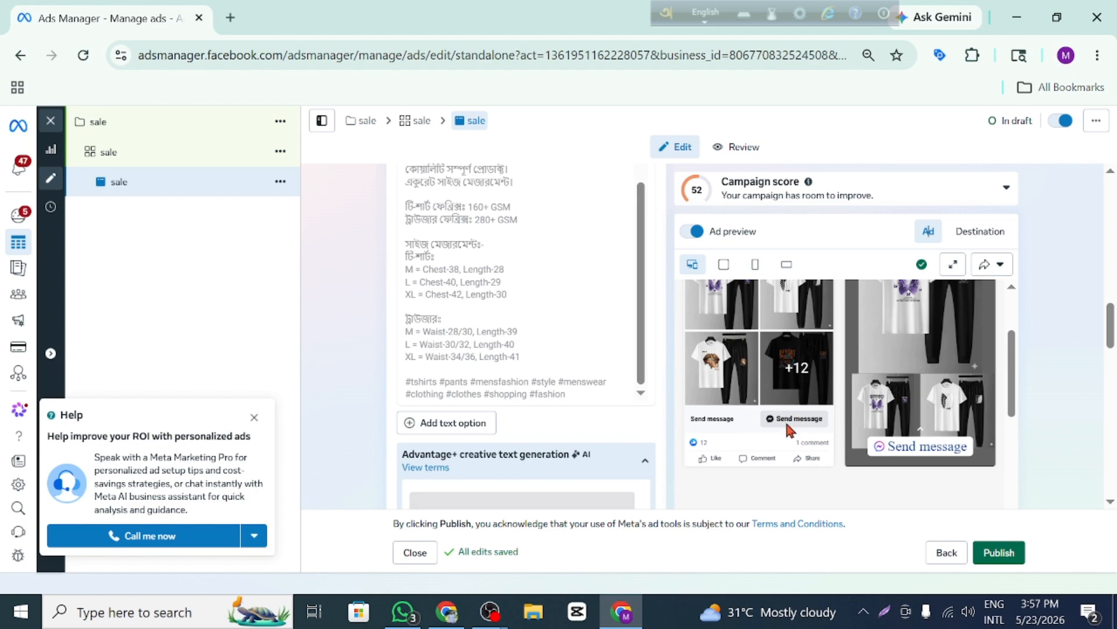
pyautogui.scroll(-8, 650, 337)
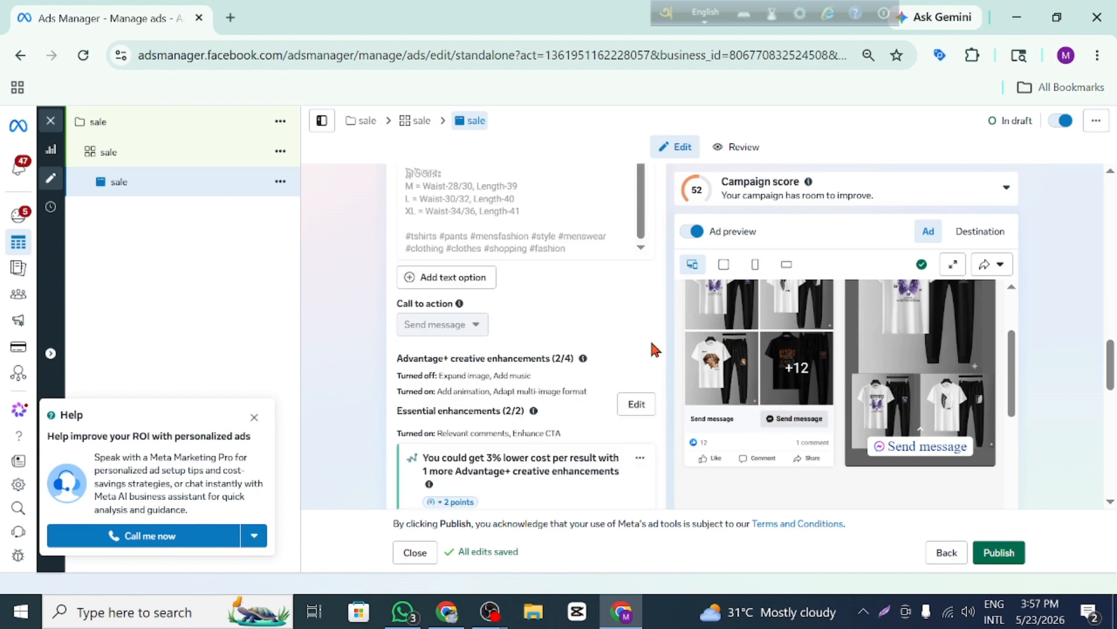
pyautogui.scroll(10, 647, 340)
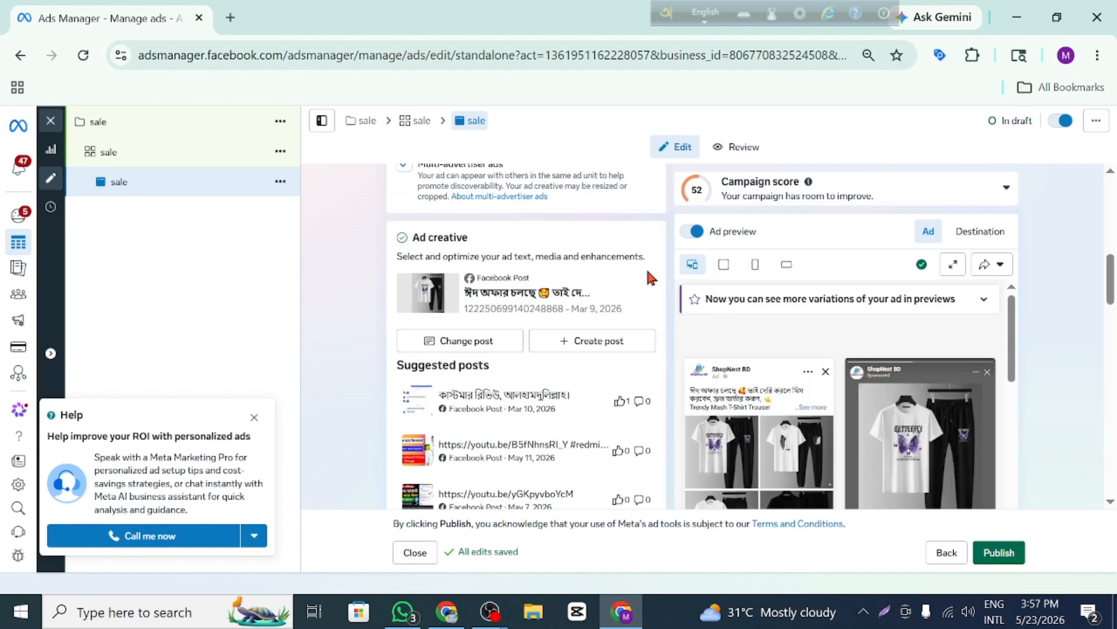
pyautogui.scroll(-5, 646, 302)
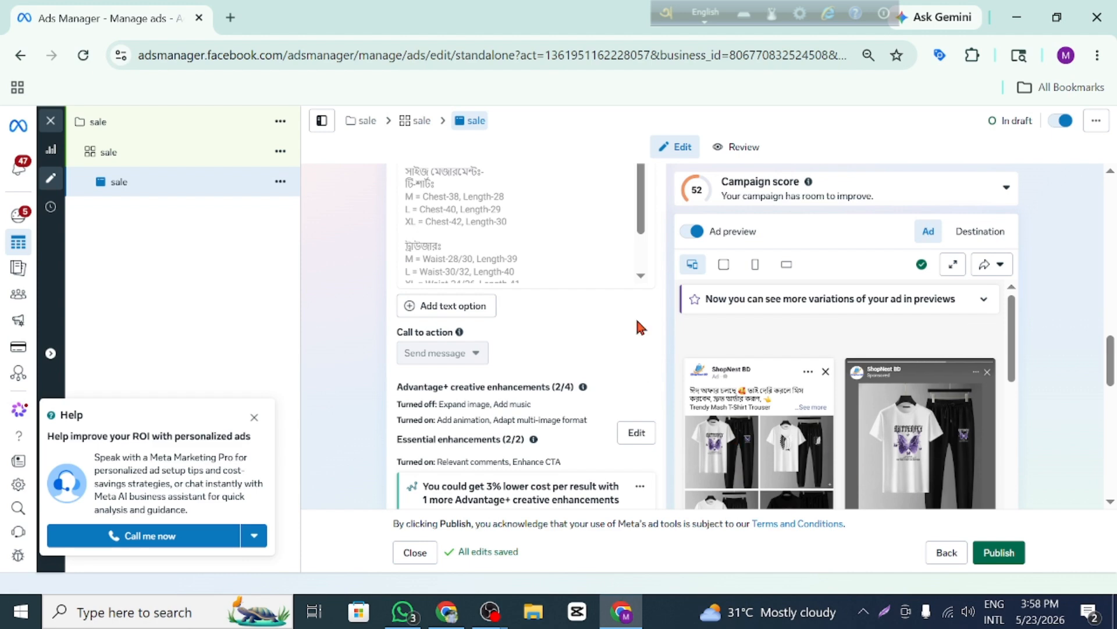
pyautogui.click(998, 552)
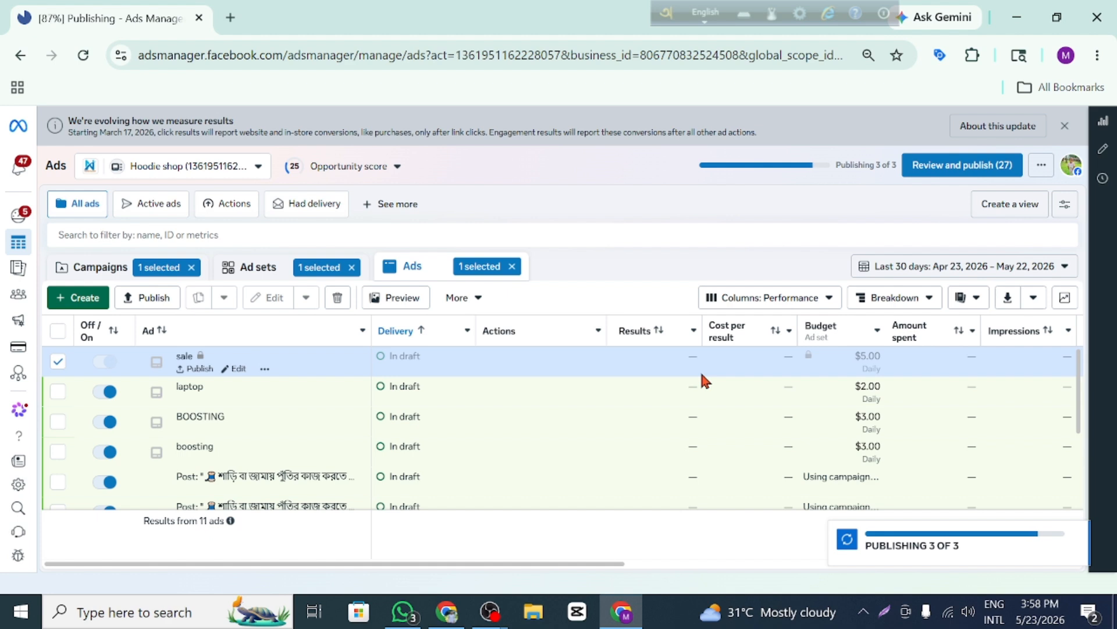